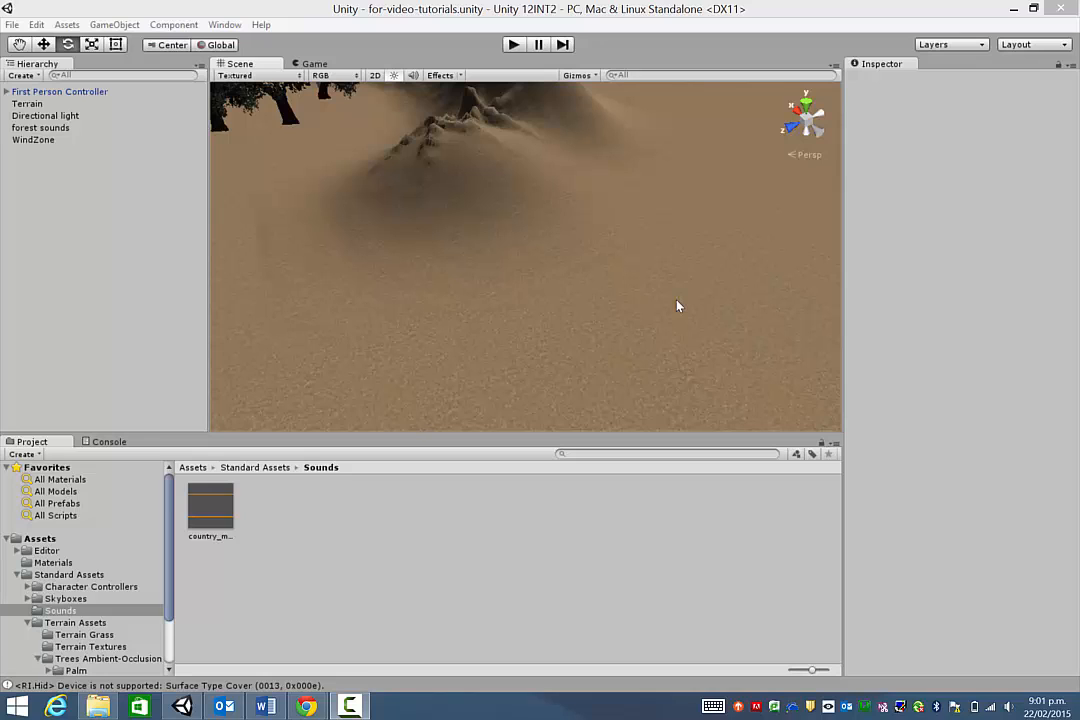
# - Select the flat dirt terrain, zoom in to inspect it, and bring up the File menu
pyautogui.click(583, 310)
pyautogui.scroll(5, 583, 310)
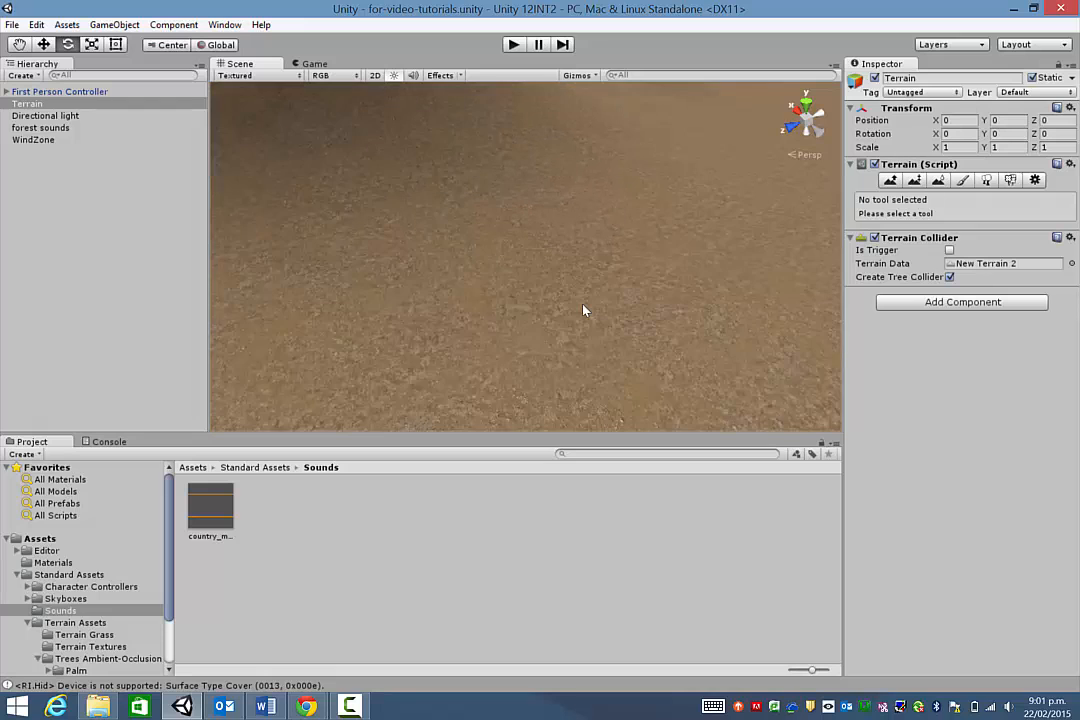
pyautogui.scroll(5, 480, 316)
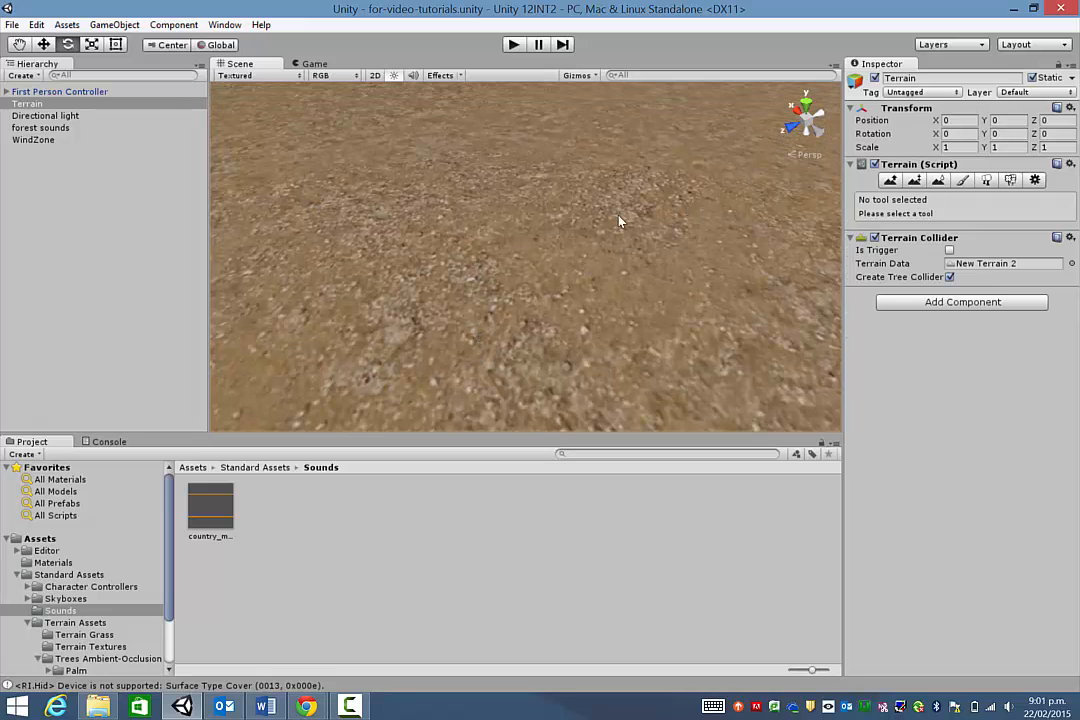
pyautogui.scroll(3, 437, 281)
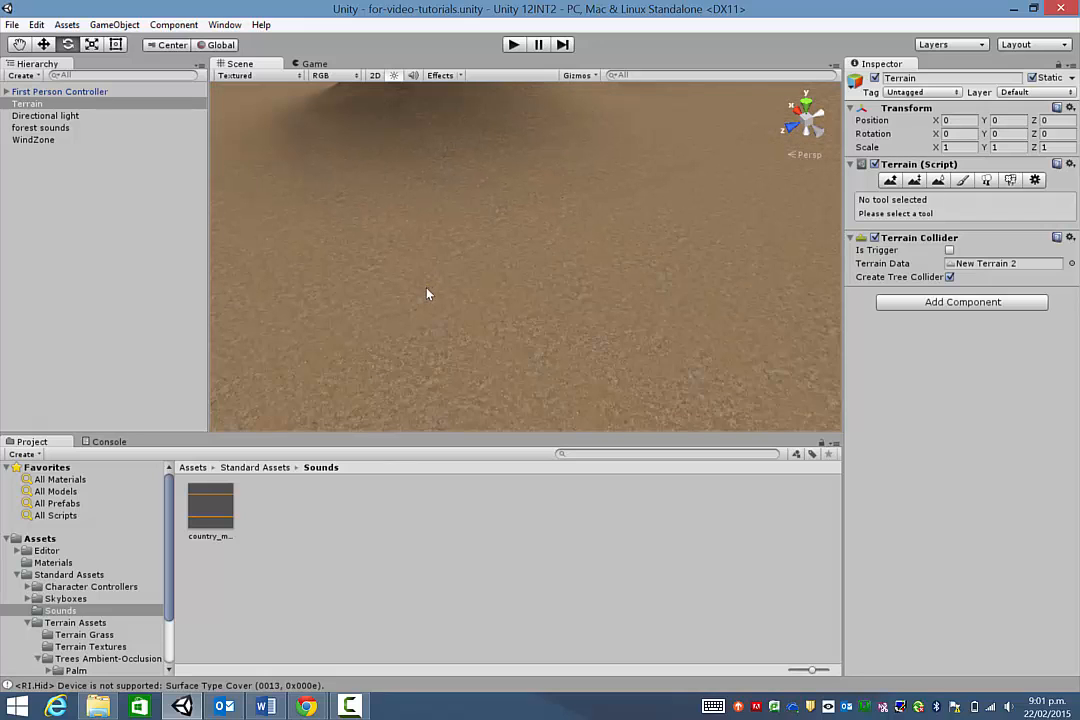
pyautogui.click(12, 24)
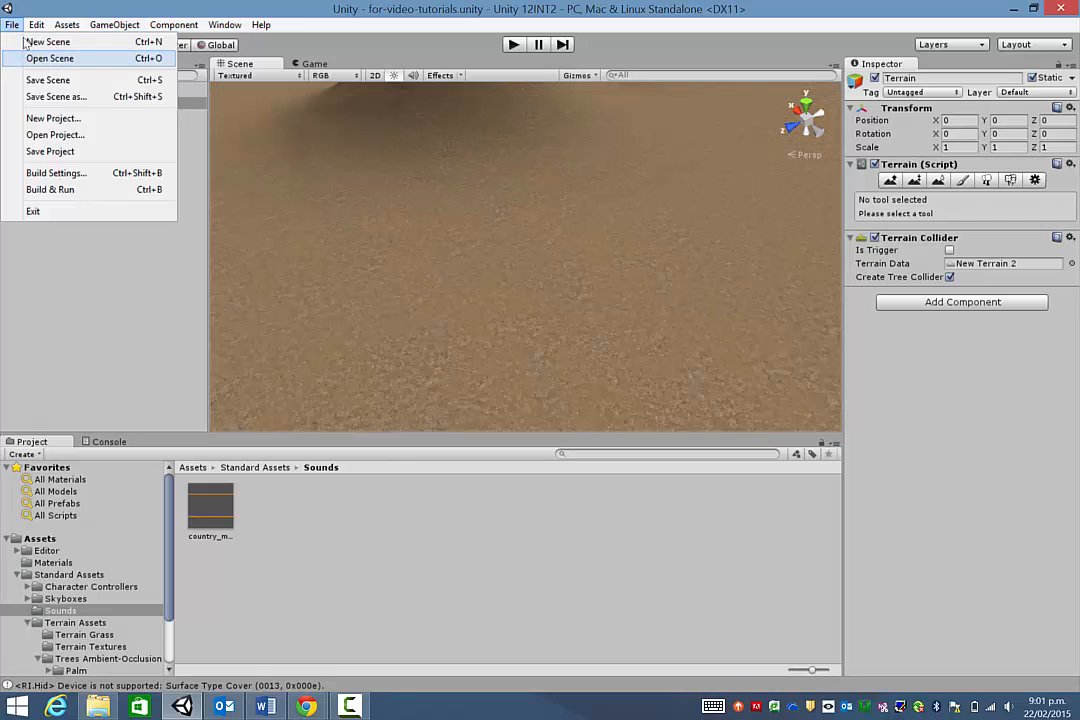
# - Load scene1.unity, select its terrain and pan across the bumpy ridges, then choose Open Scene again
pyautogui.click(50, 58)
pyautogui.click(178, 201)
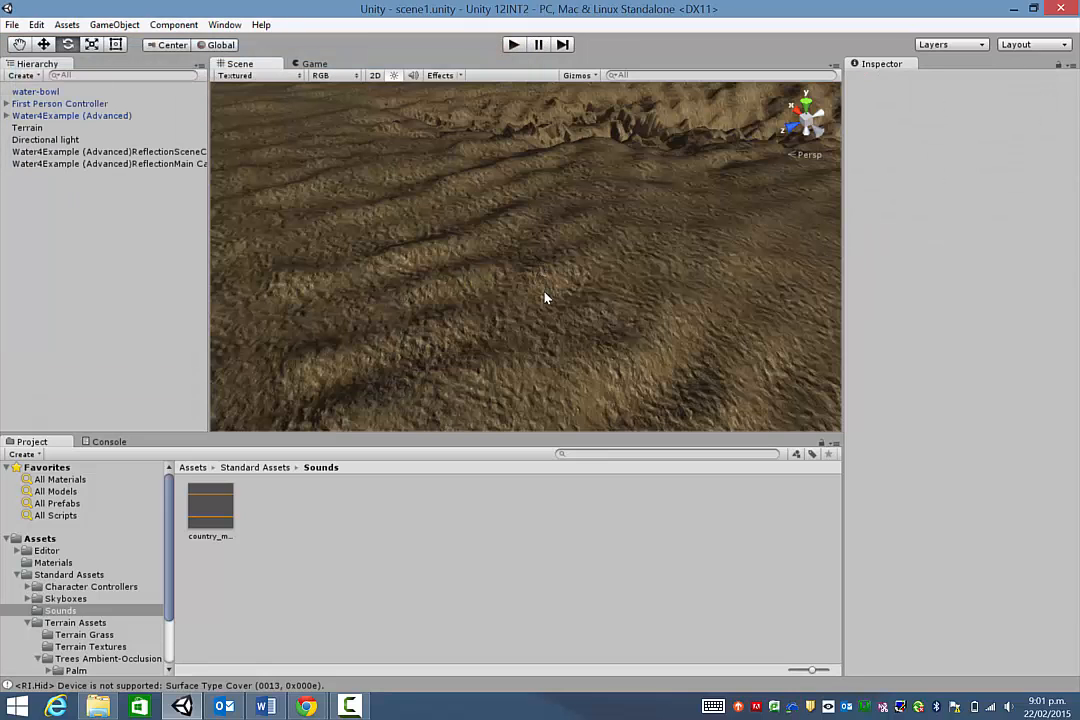
pyautogui.click(546, 298)
pyautogui.scroll(5, 547, 299)
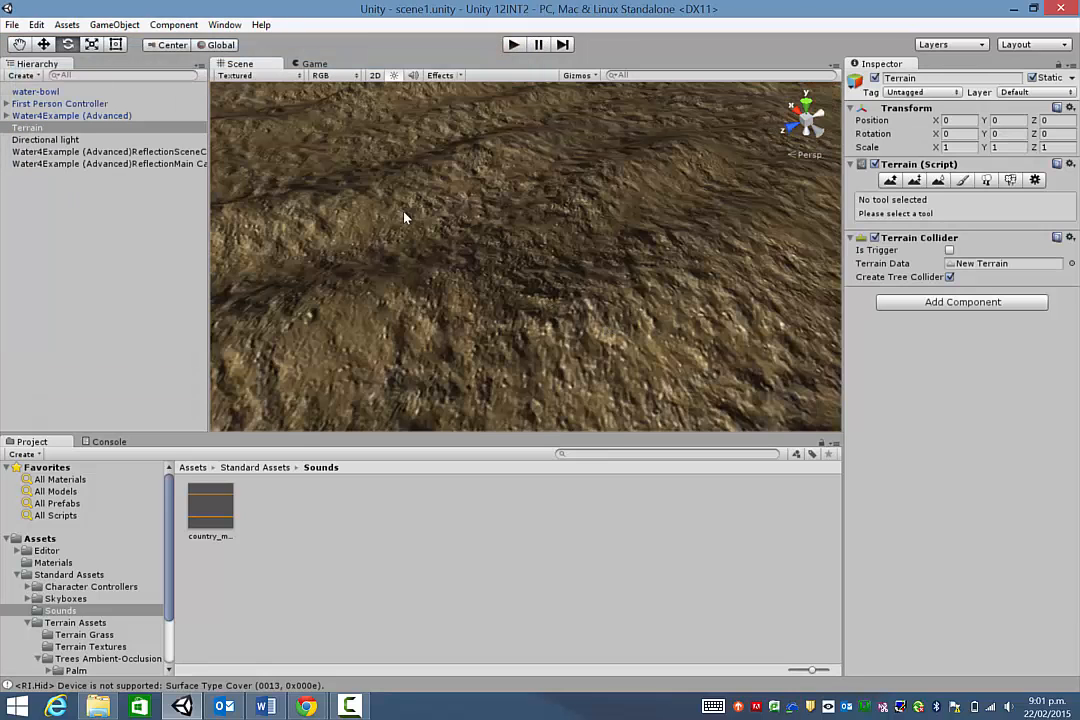
pyautogui.moveTo(404, 211); pyautogui.dragTo(425, 246, button='middle')
pyautogui.moveTo(621, 287); pyautogui.dragTo(582, 281, button='middle')
pyautogui.scroll(-2, 546, 326)
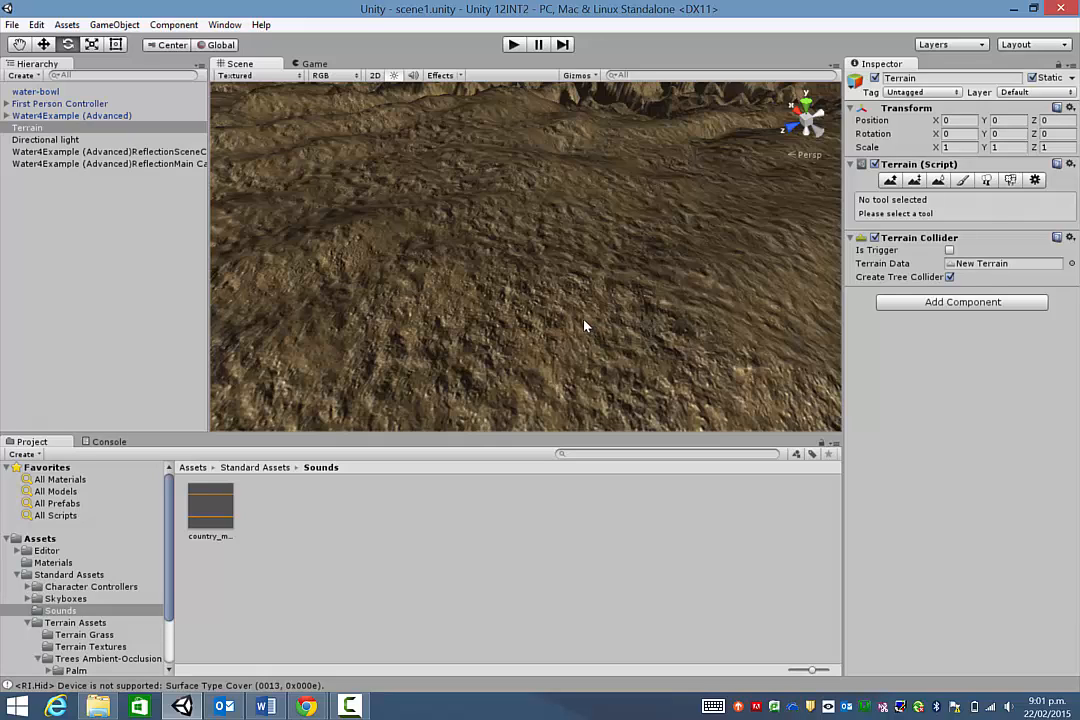
pyautogui.click(13, 25)
pyautogui.click(44, 60)
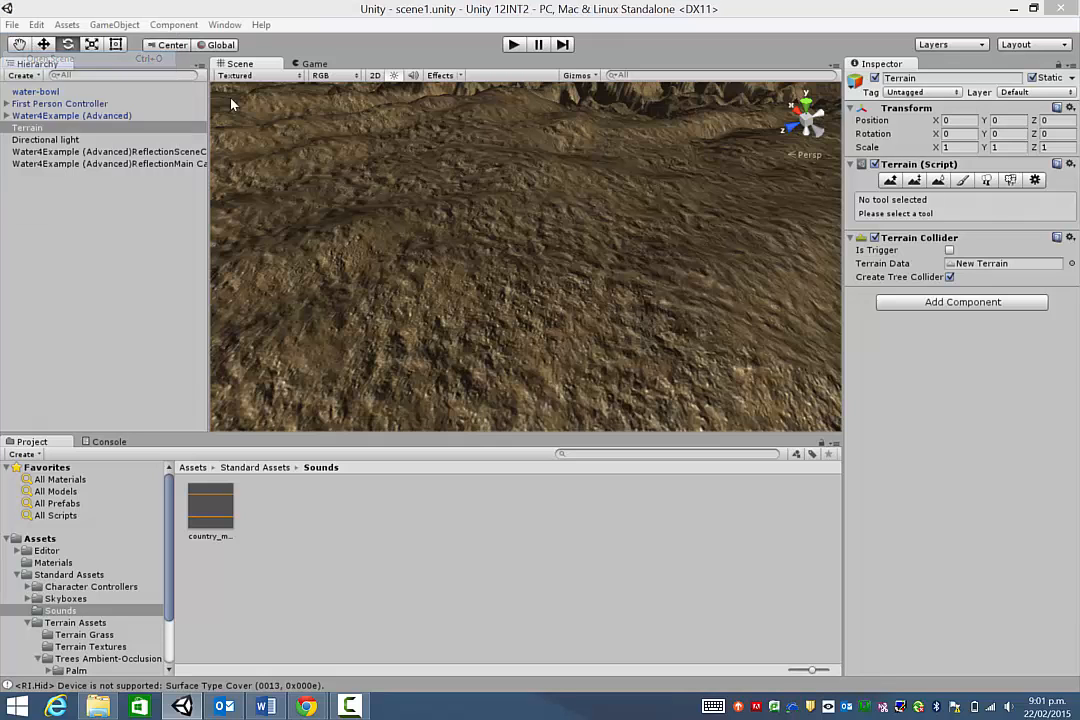
# - Load for-video-tutorials.unity and select its terrain
pyautogui.click(195, 186)
pyautogui.press('Return')
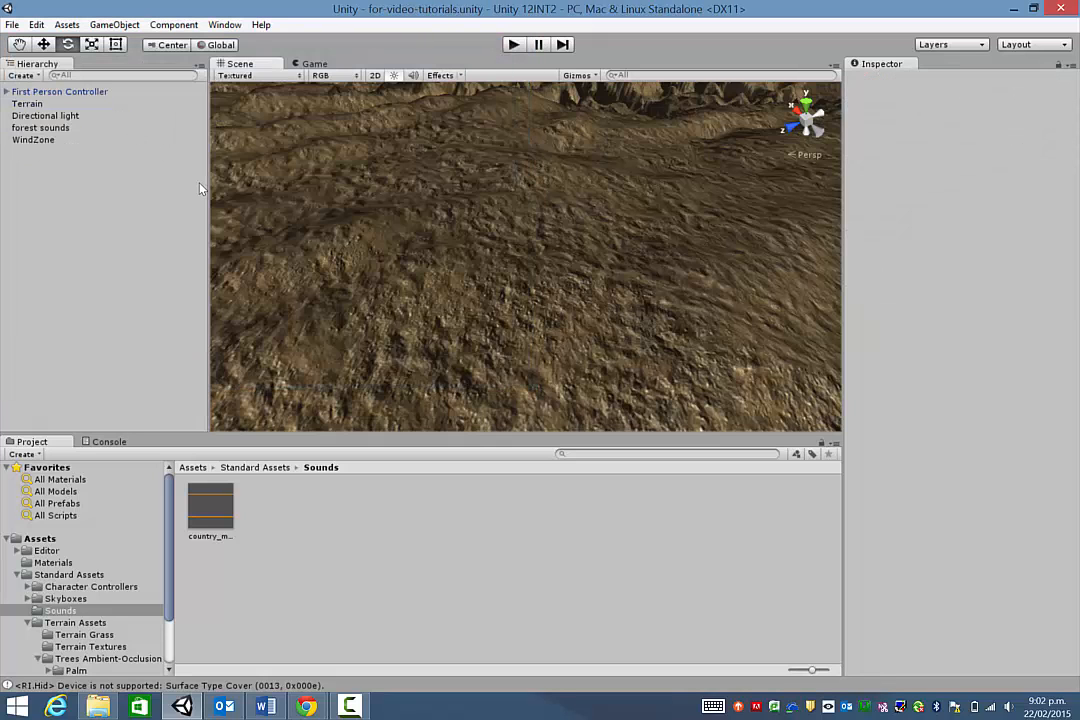
pyautogui.click(501, 247)
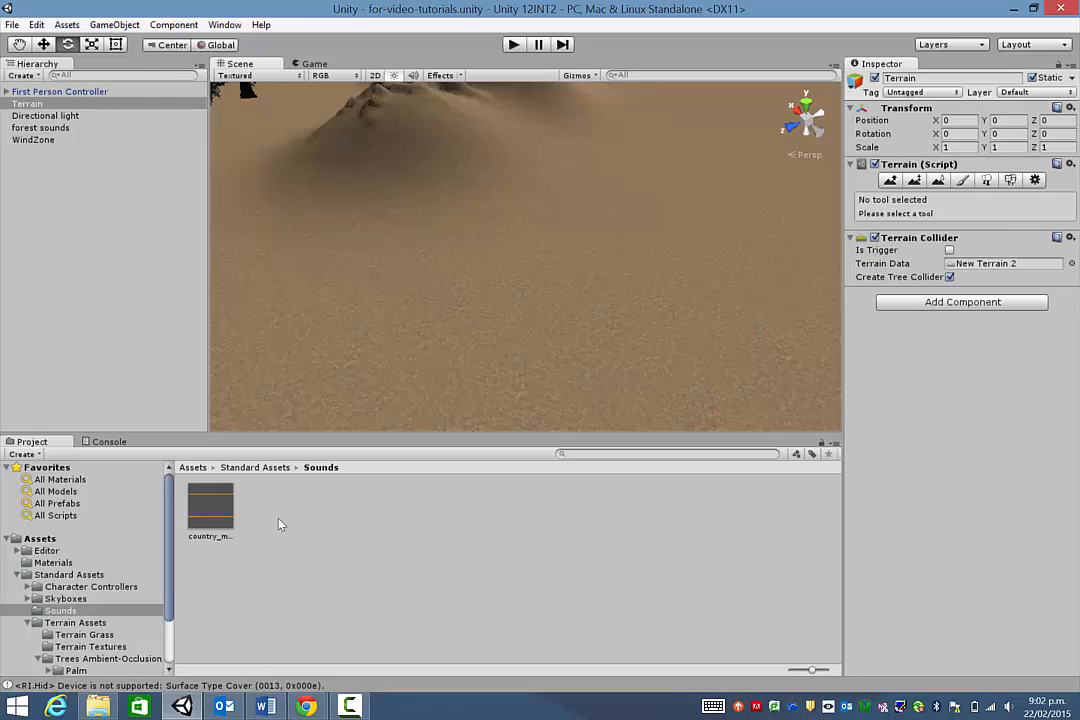
# - View the CrazyBump homepage in Chrome and scroll through its Windows and Mac download links
pyautogui.moveTo(307, 706)
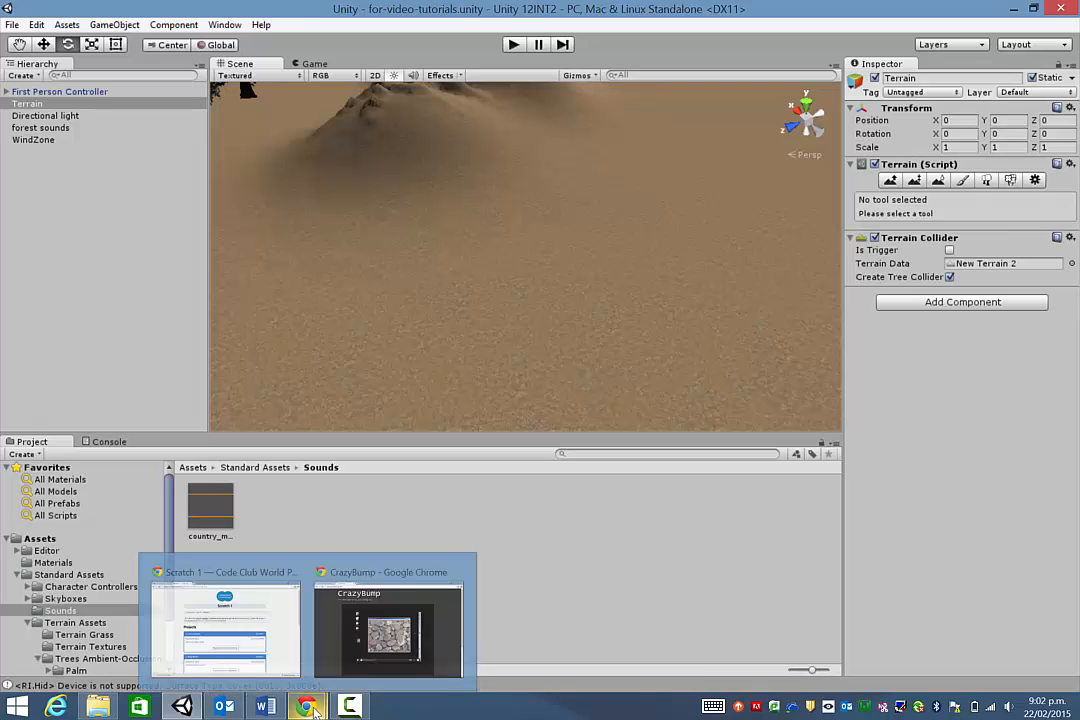
pyautogui.click(415, 621)
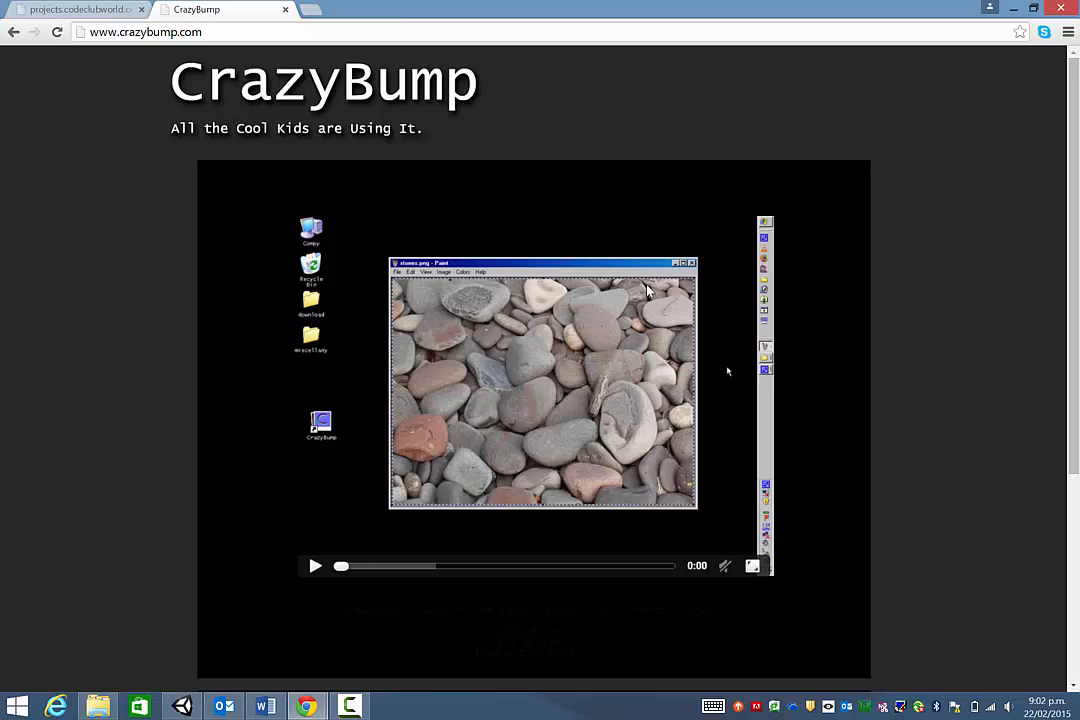
pyautogui.scroll(-3, 647, 290)
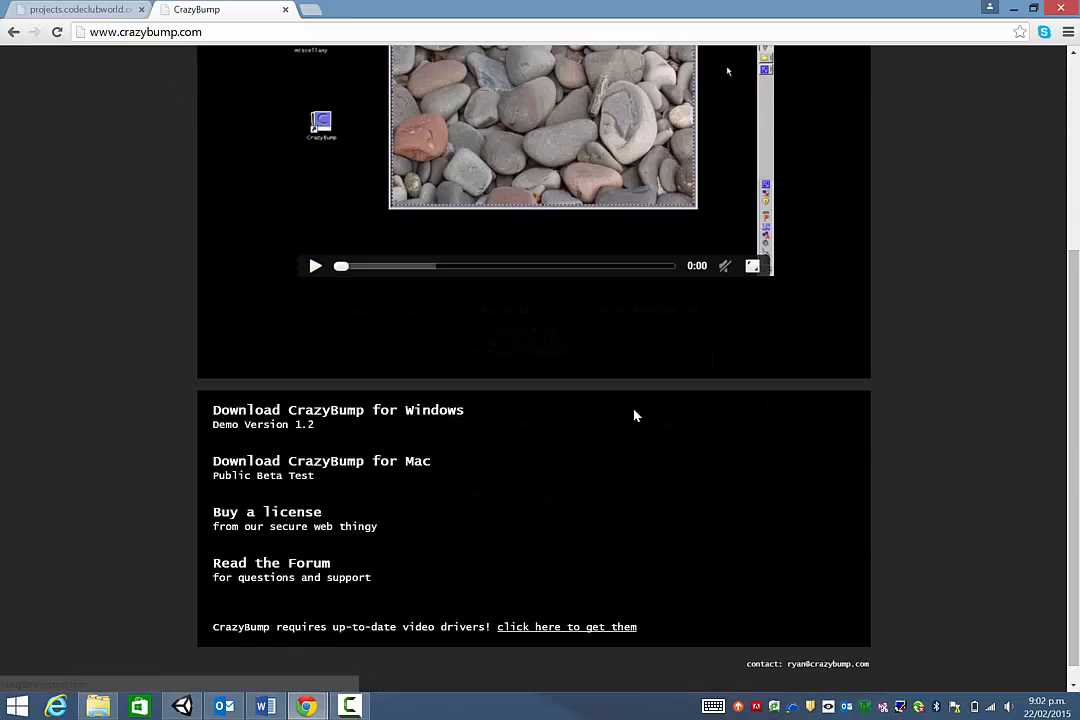
pyautogui.scroll(1, 660, 386)
pyautogui.scroll(1, 473, 489)
pyautogui.scroll(-2, 415, 501)
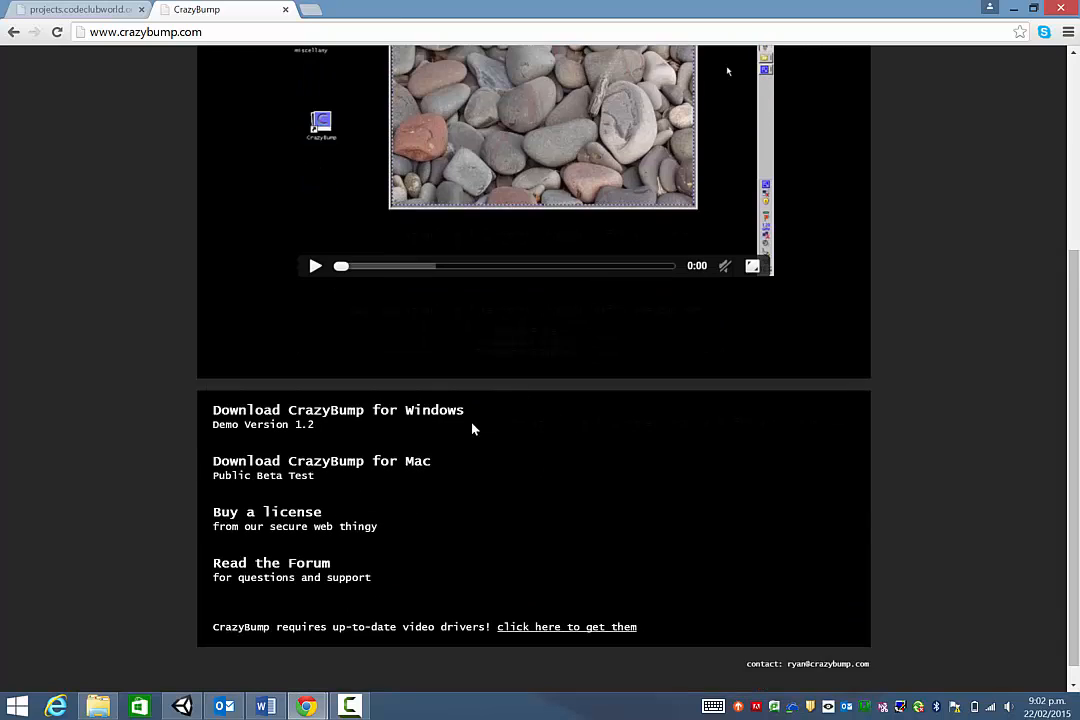
pyautogui.scroll(3, 565, 396)
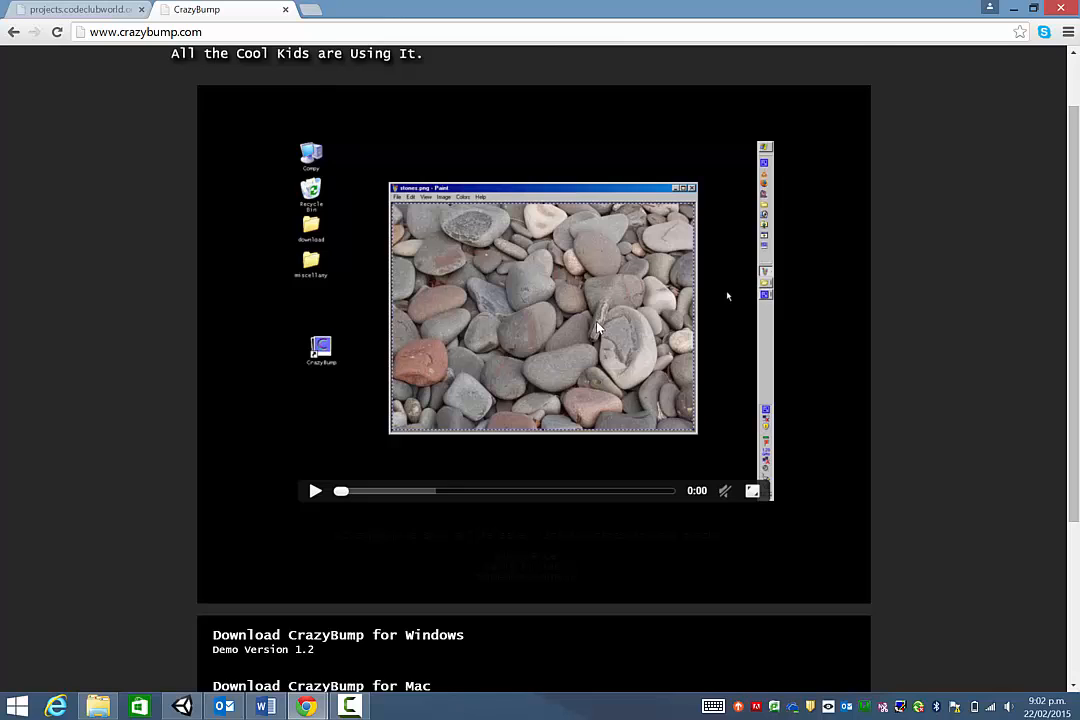
pyautogui.scroll(1, 595, 328)
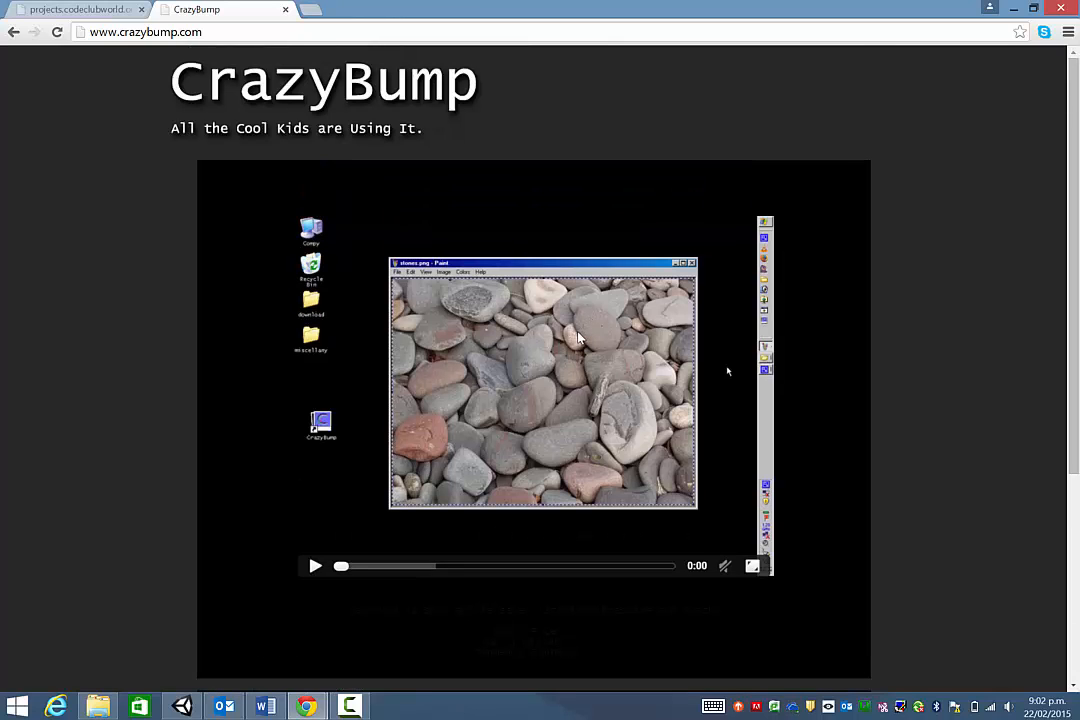
pyautogui.press('super+d')
# - Launch CrazyBump from the desktop, nudge its window, and start opening an image
pyautogui.doubleClick(147, 177)
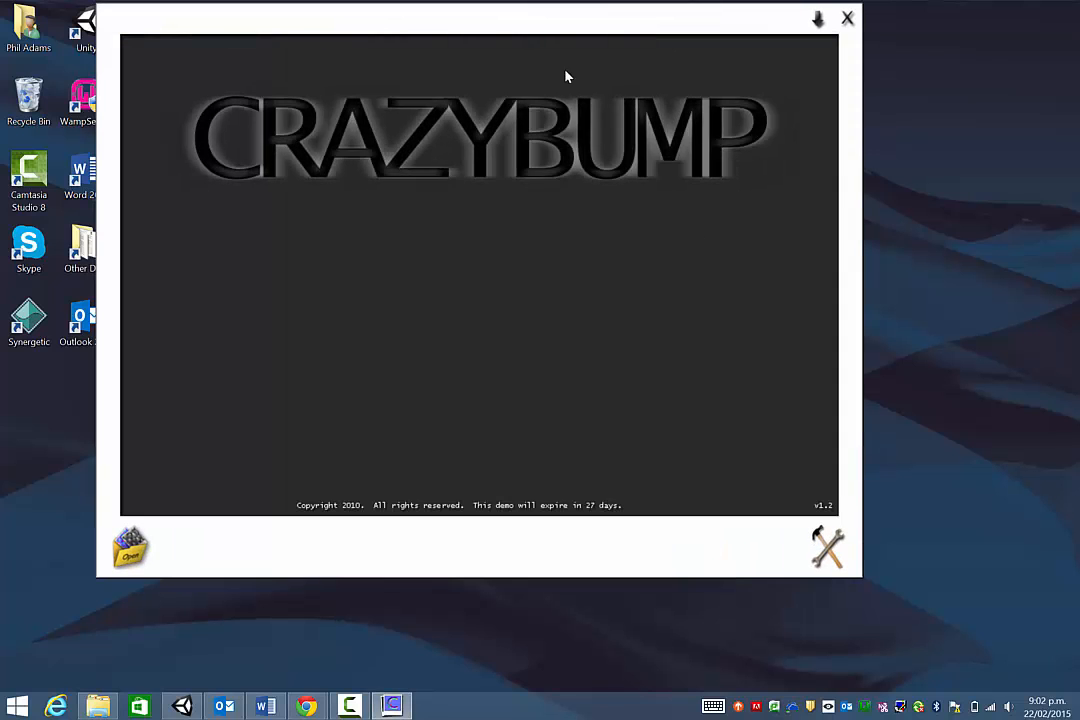
pyautogui.moveTo(476, 27); pyautogui.dragTo(514, 43)
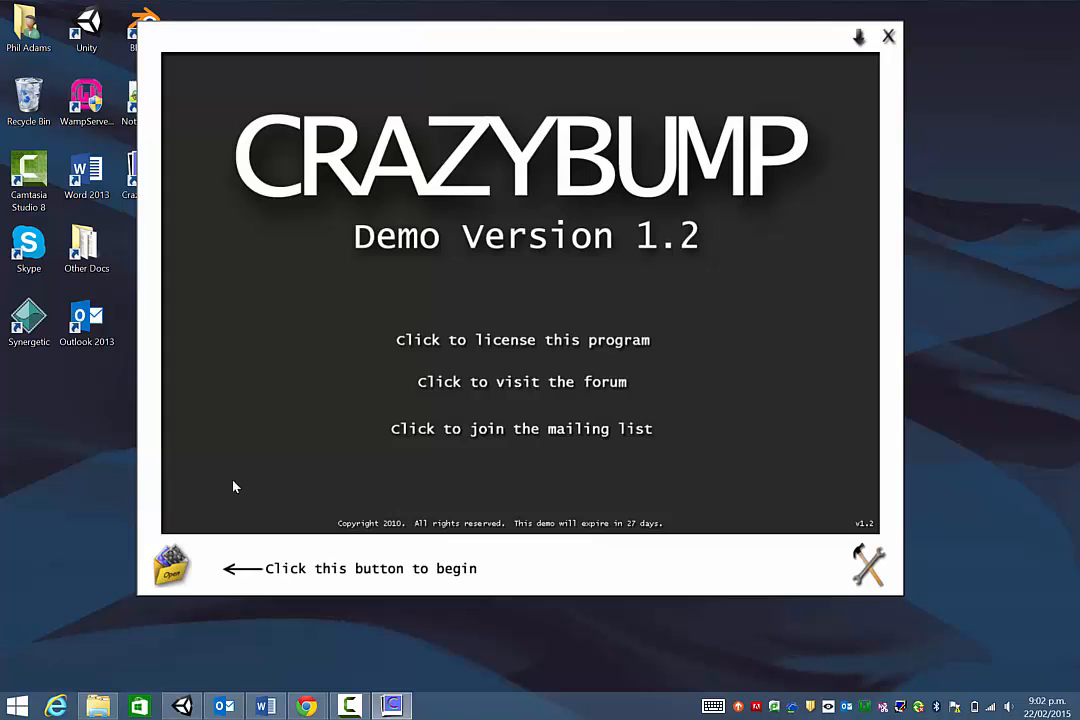
pyautogui.click(160, 566)
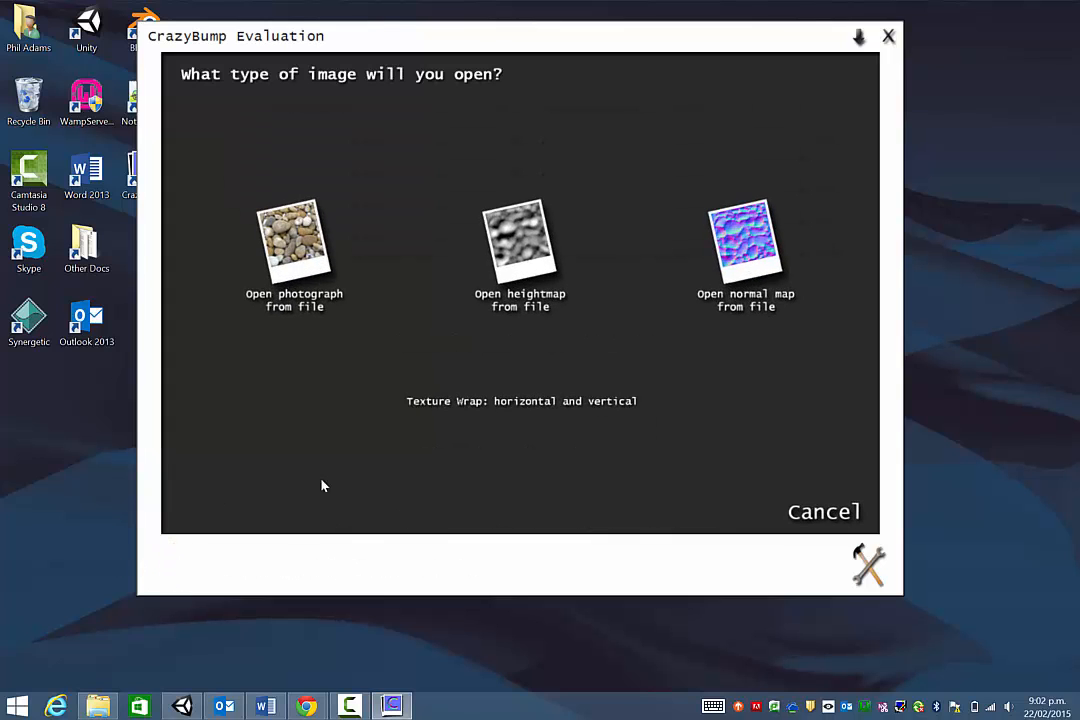
# - Open GoodDirt.psd from the Terrain Textures folder as a photograph
pyautogui.click(295, 240)
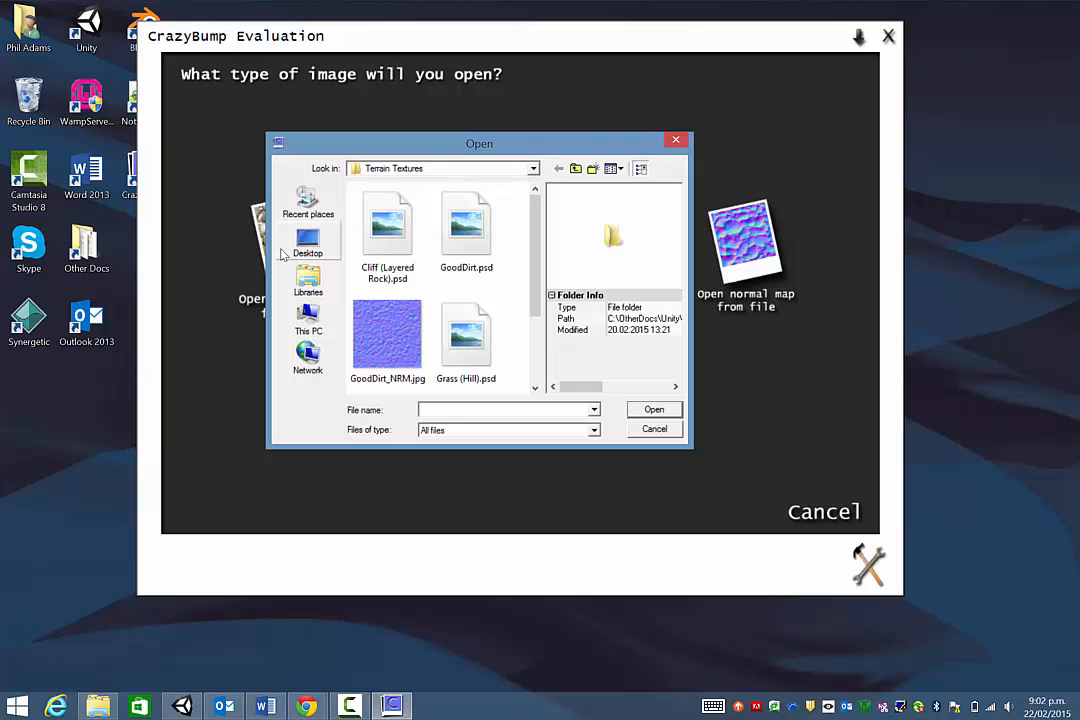
pyautogui.moveTo(475, 143); pyautogui.dragTo(613, 109)
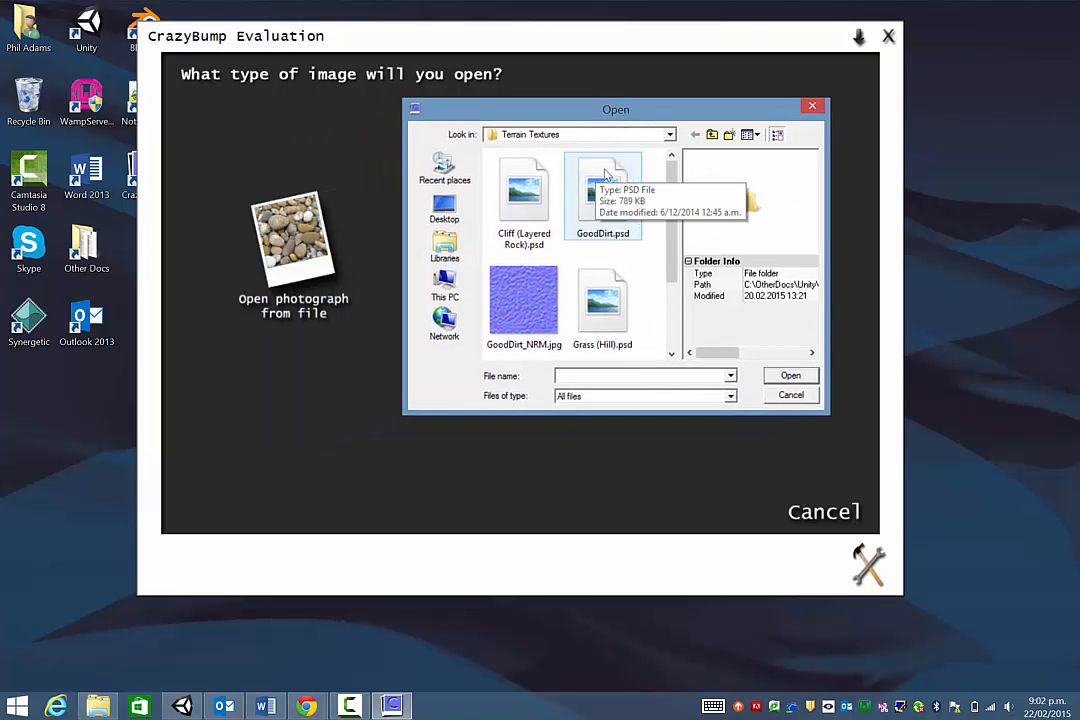
pyautogui.click(607, 203)
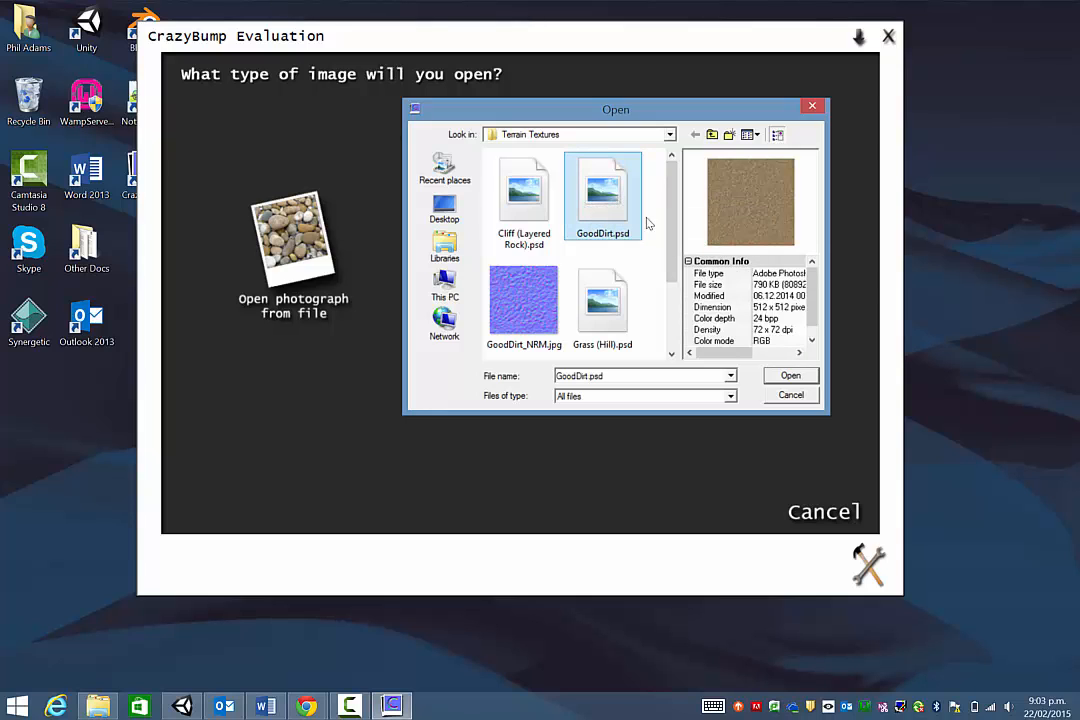
pyautogui.click(790, 375)
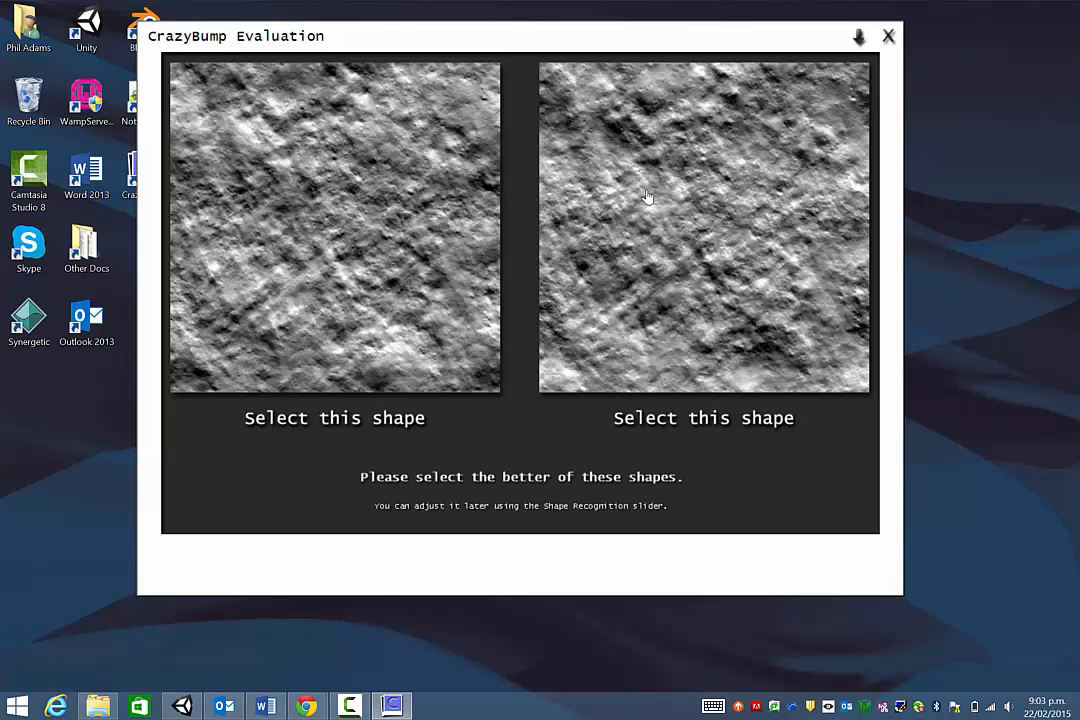
# - Pick the right-hand shape to generate the normal map, then close the preview ball
pyautogui.click(663, 223)
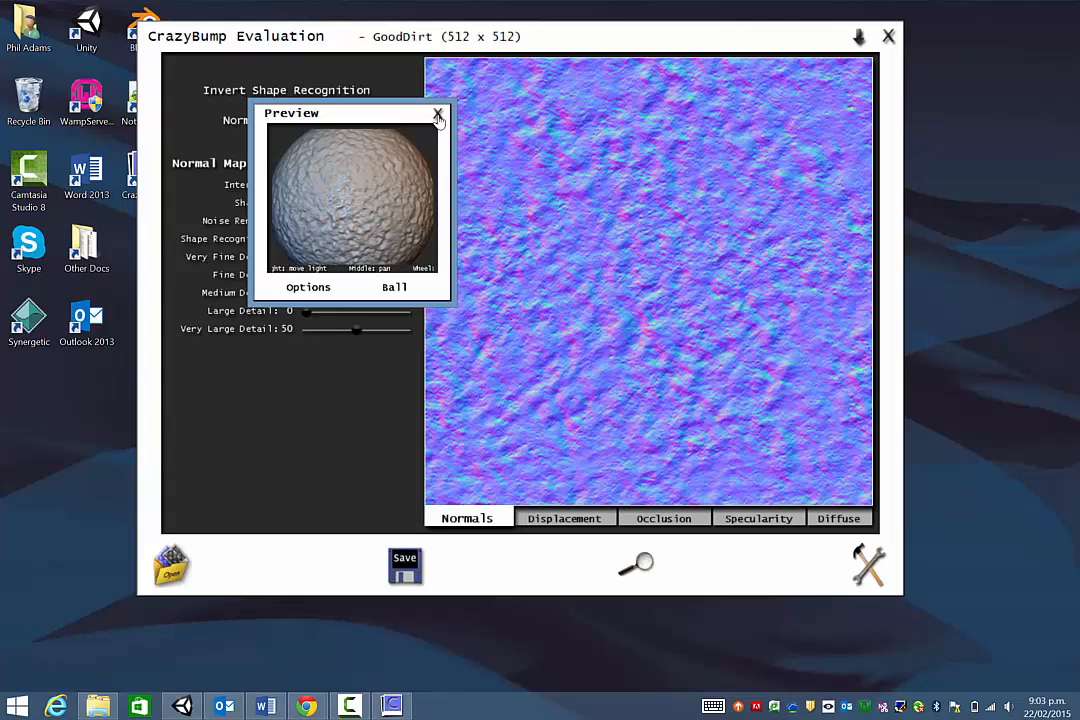
pyautogui.click(293, 85)
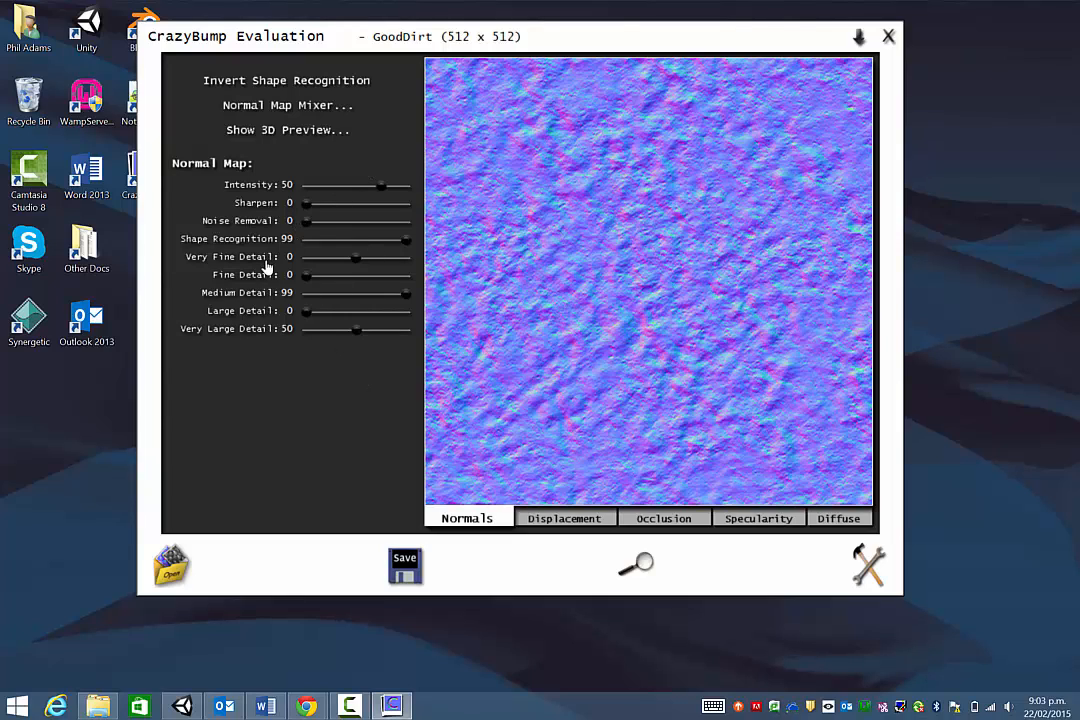
# - Save the normal map as GoodDirt_NRM.jpg in the Terrain Textures folder
pyautogui.click(415, 569)
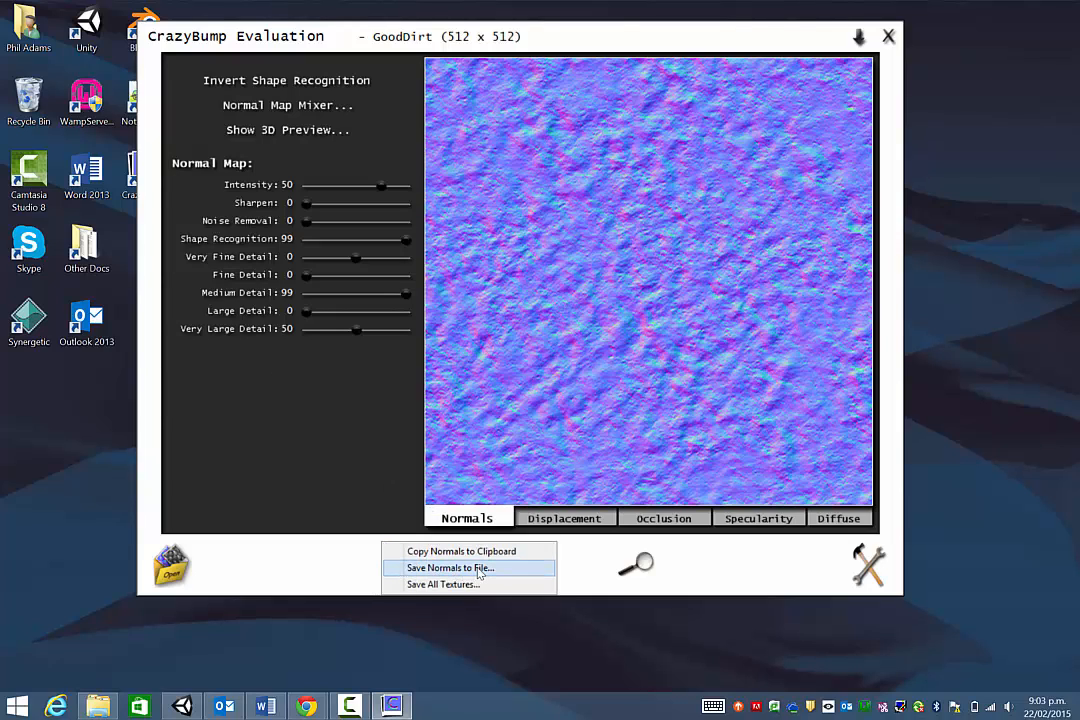
pyautogui.click(478, 569)
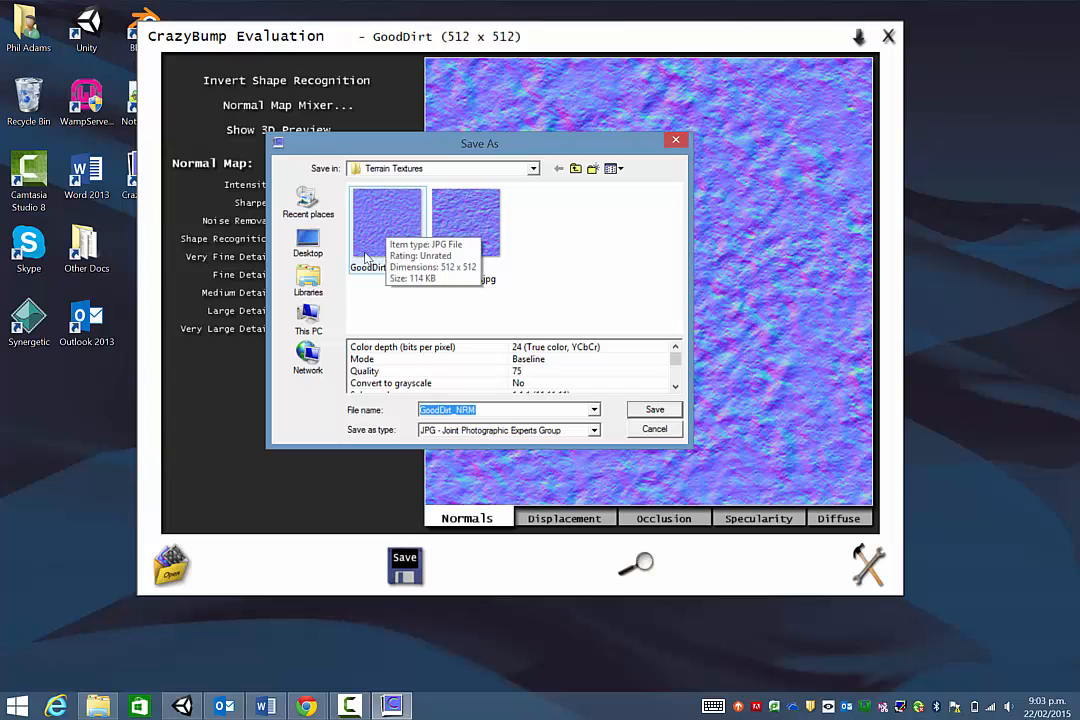
pyautogui.click(652, 432)
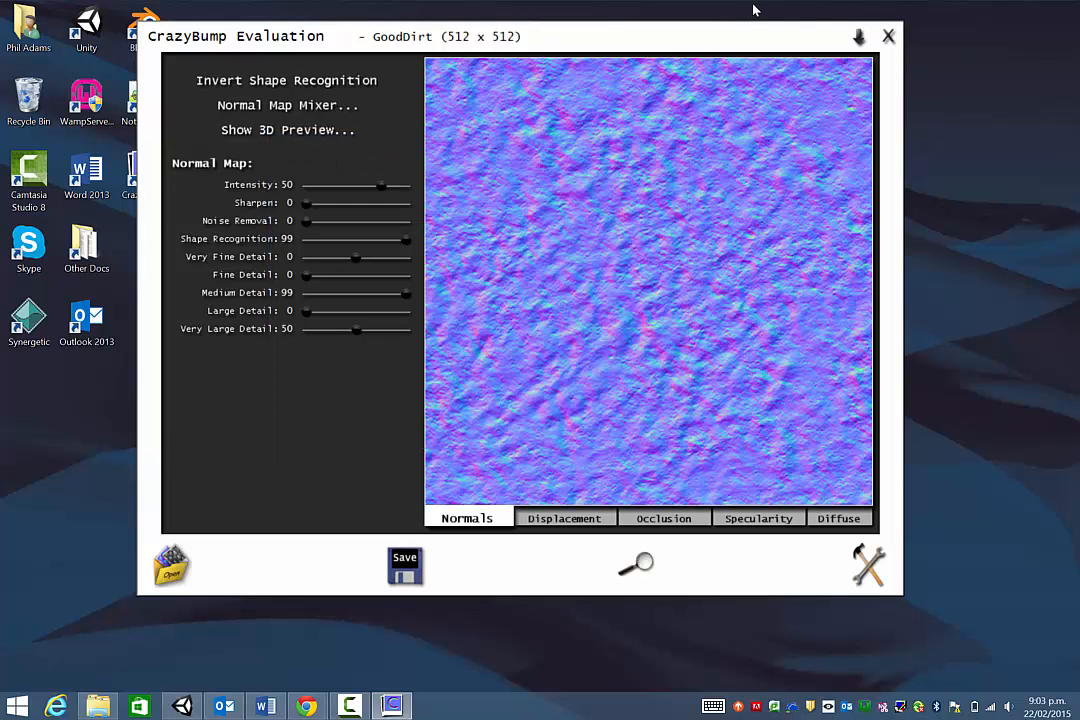
# - Close CrazyBump, return to Unity, select the terrain and switch to Paint Texture mode
pyautogui.click(888, 37)
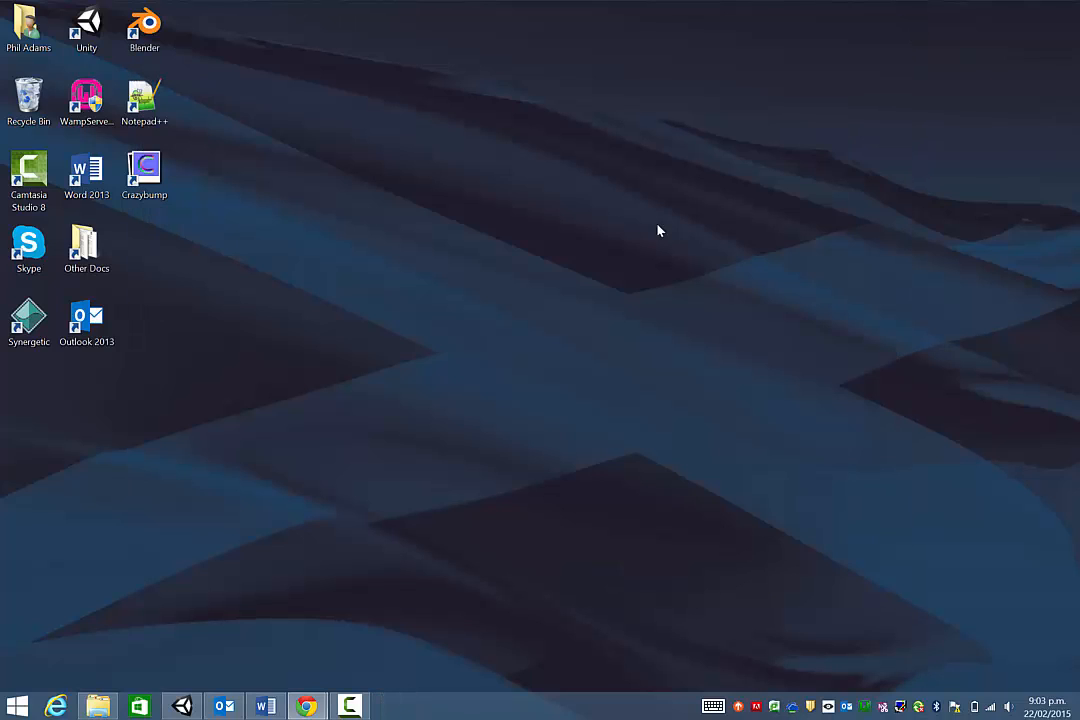
pyautogui.click(182, 706)
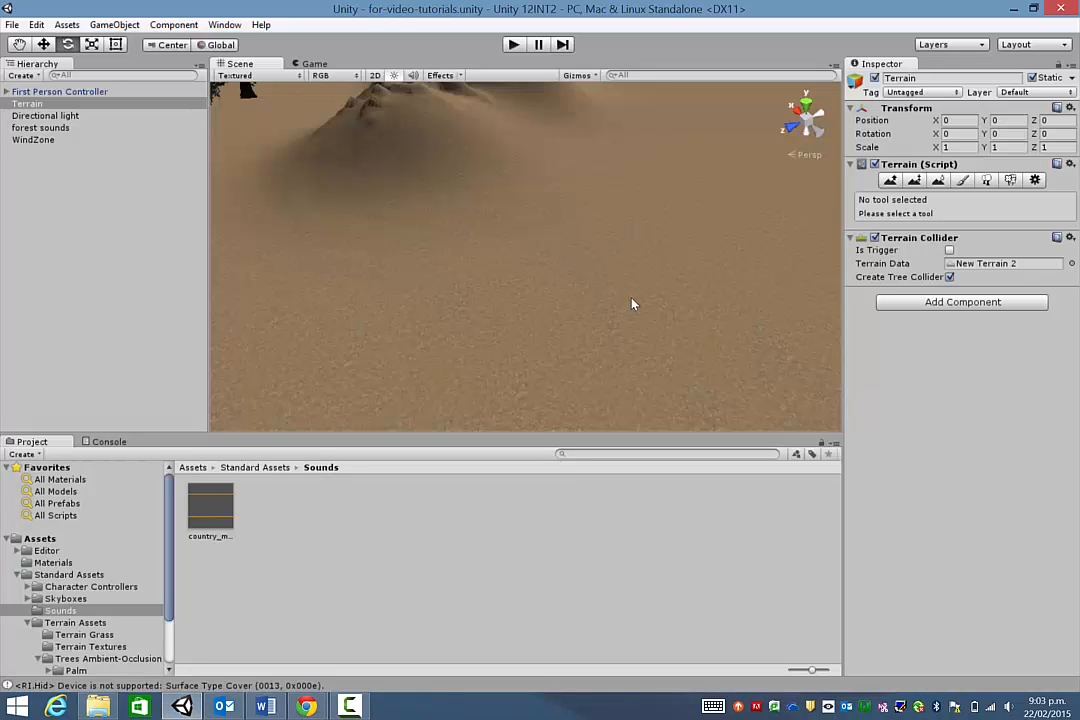
pyautogui.click(617, 327)
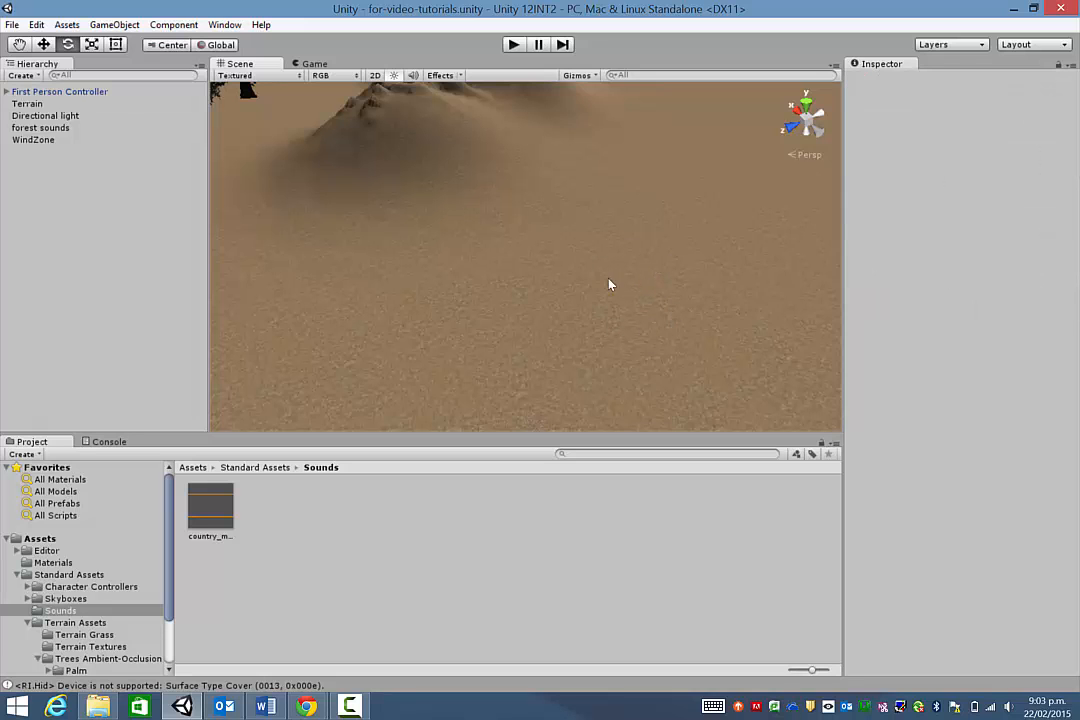
pyautogui.click(571, 284)
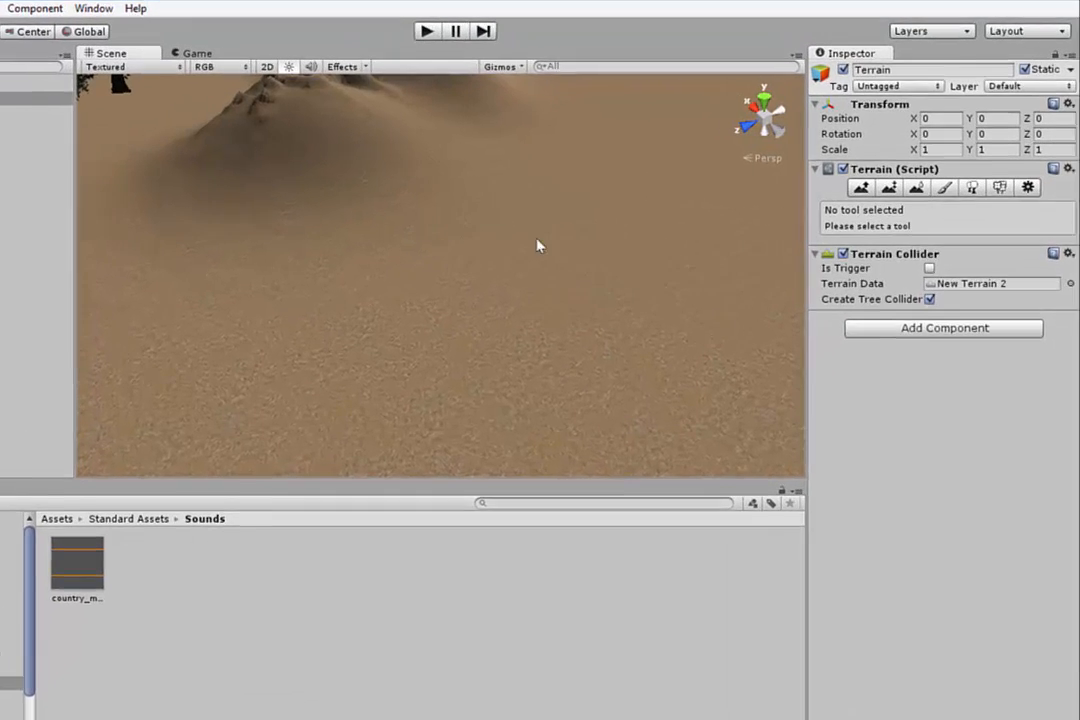
pyautogui.click(935, 192)
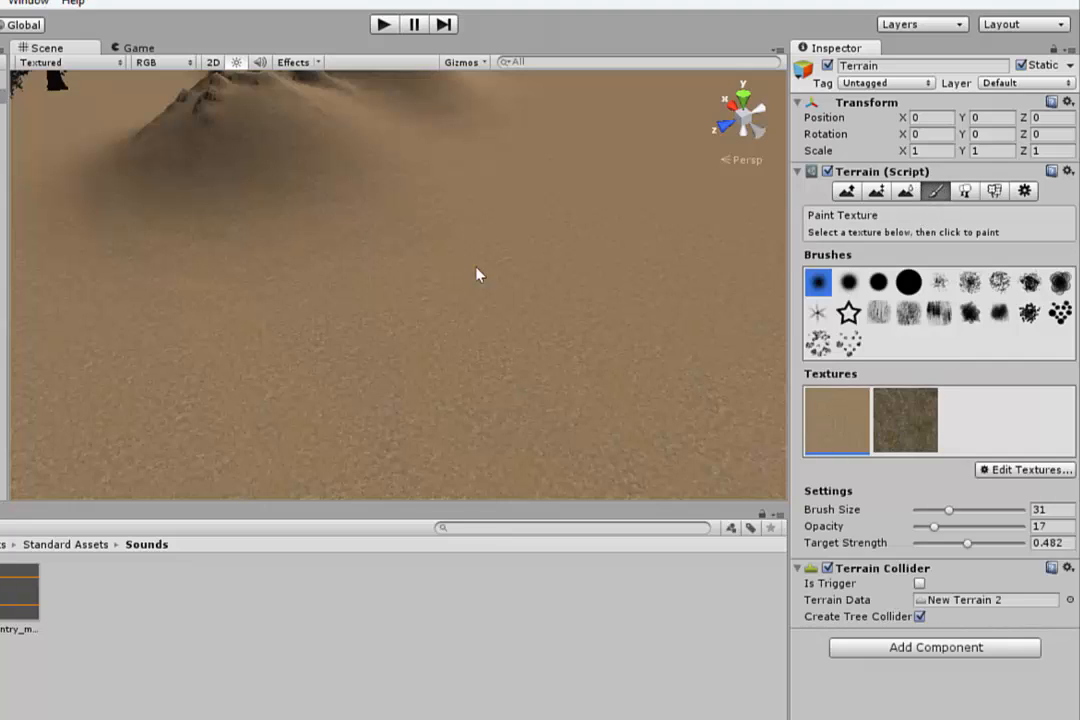
# - Open Edit Texture for the sandy dirt texture to show its empty normal map slot
pyautogui.click(1016, 470)
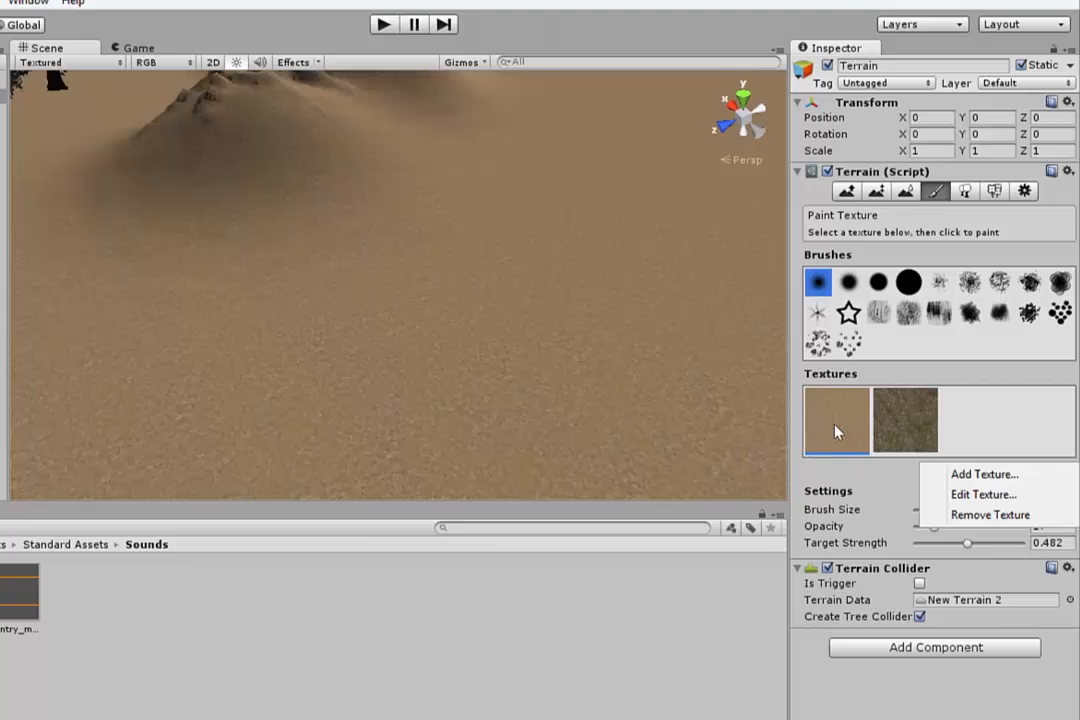
pyautogui.click(963, 495)
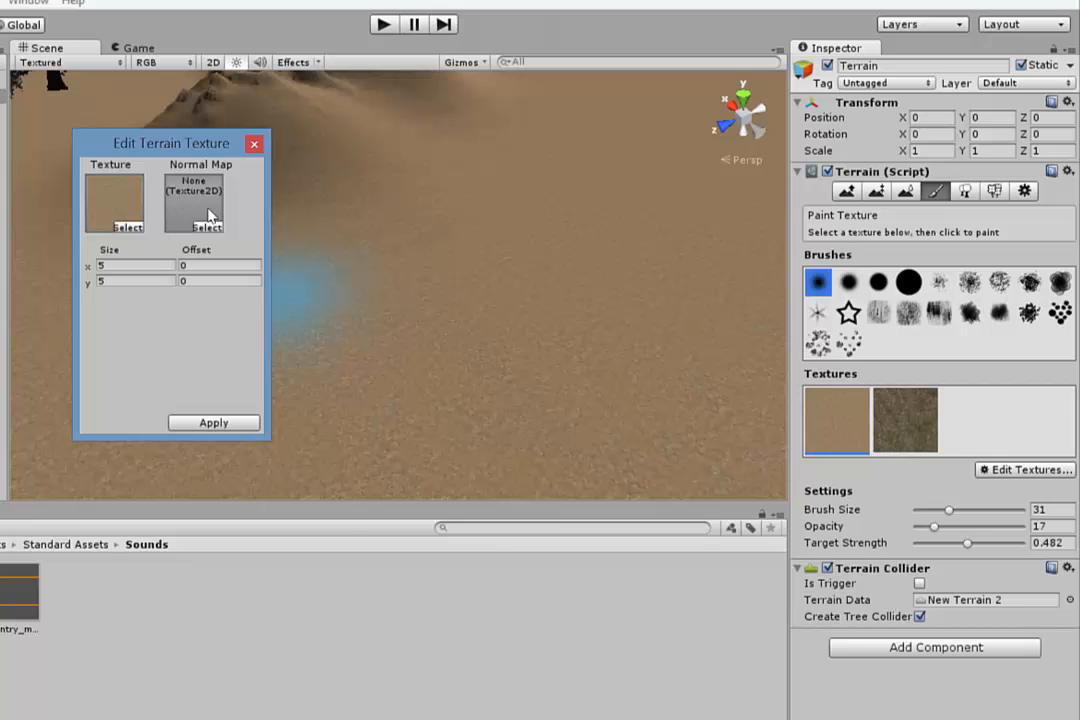
# - Assign GoodDirt_NRM as the sandy texture's normal map and apply it to the terrain
pyautogui.click(209, 232)
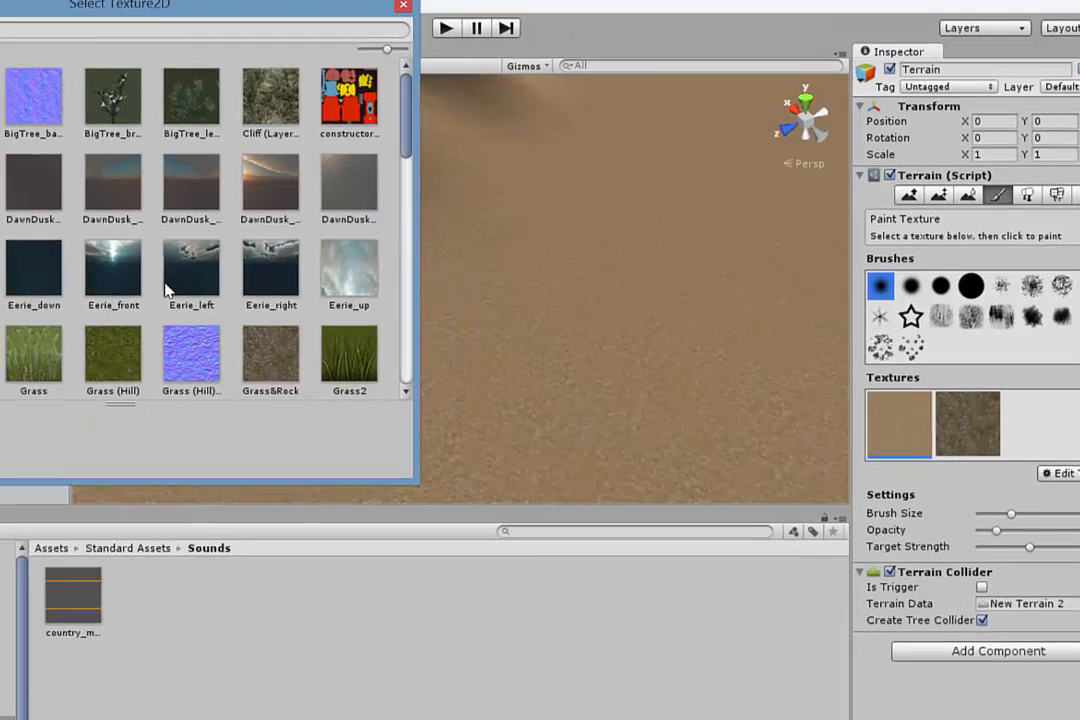
pyautogui.scroll(-2, 375, 281)
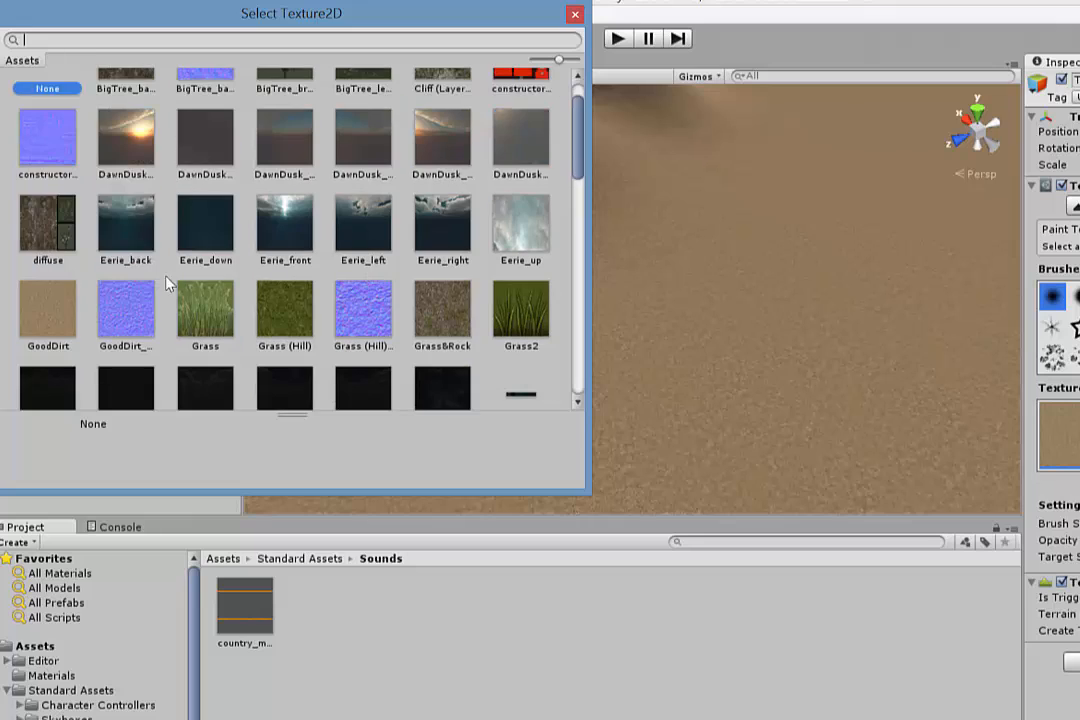
pyautogui.click(125, 295)
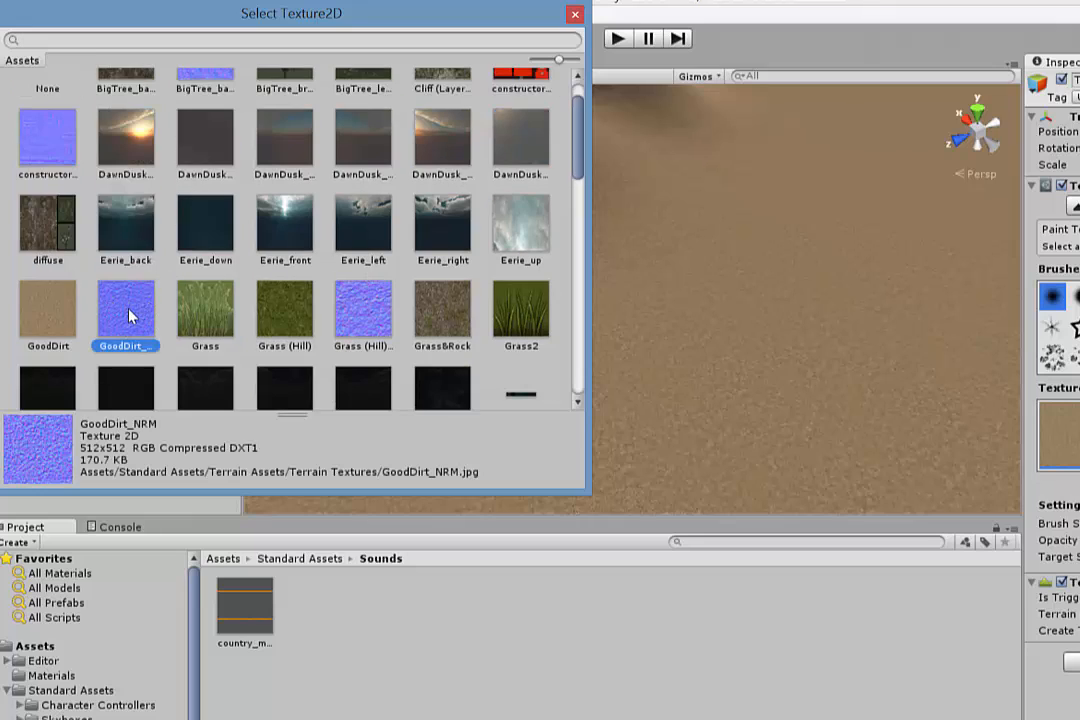
pyautogui.doubleClick(126, 316)
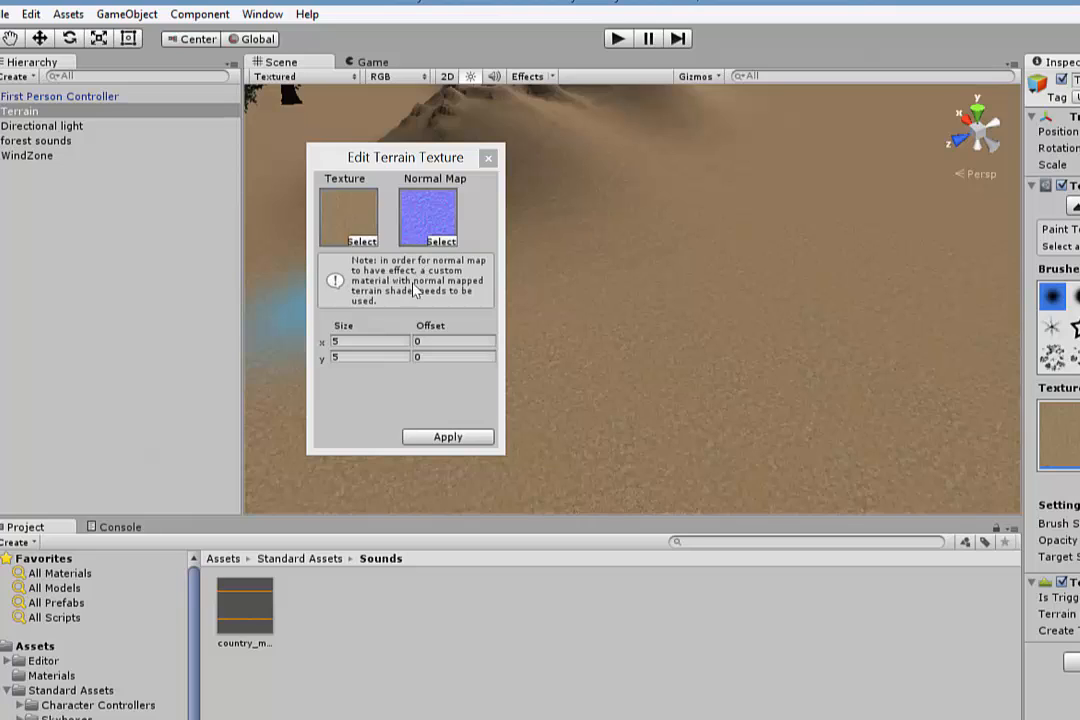
pyautogui.click(447, 438)
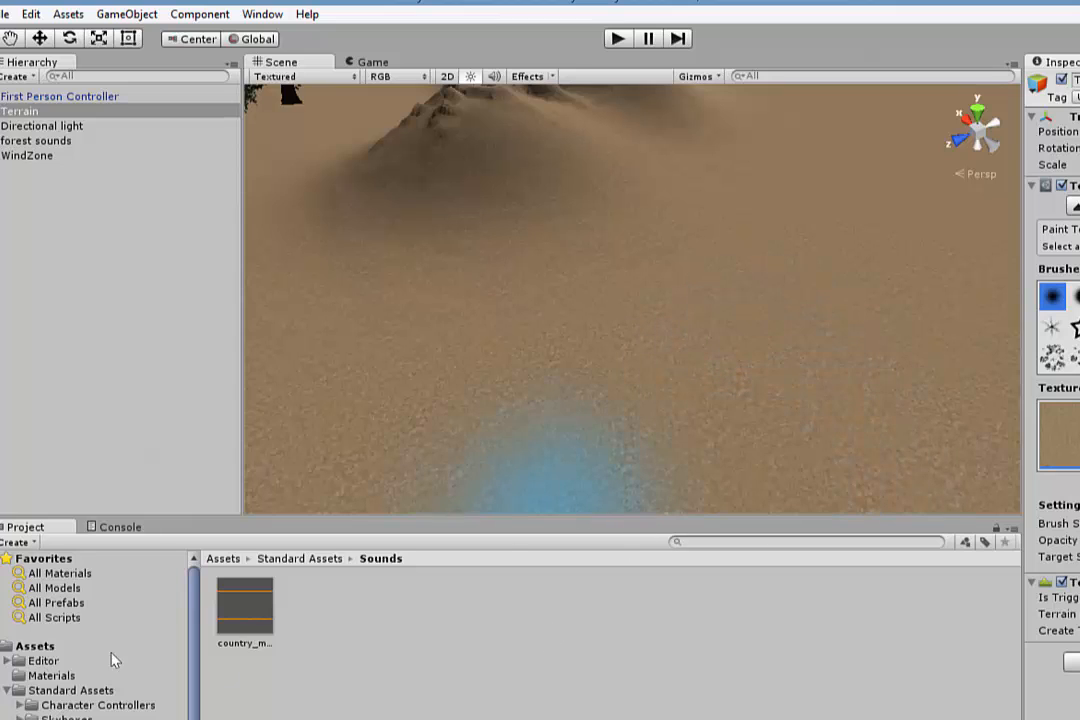
# - Create a new material in the Materials folder named terrainNormalMap
pyautogui.click(55, 676)
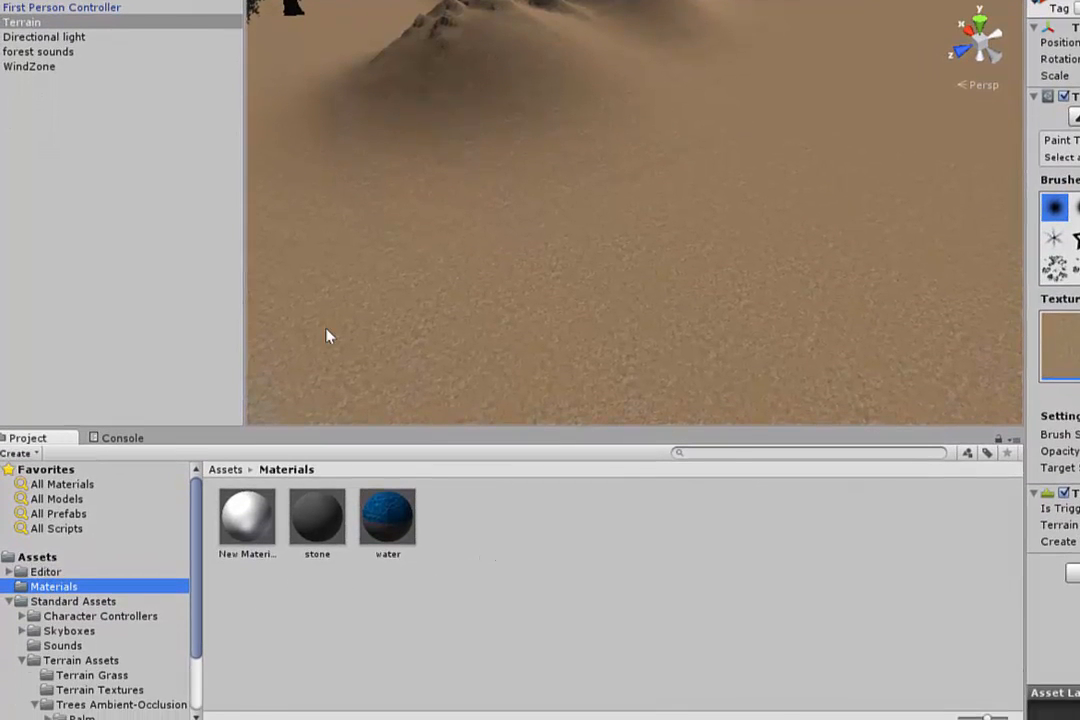
pyautogui.rightClick(496, 546)
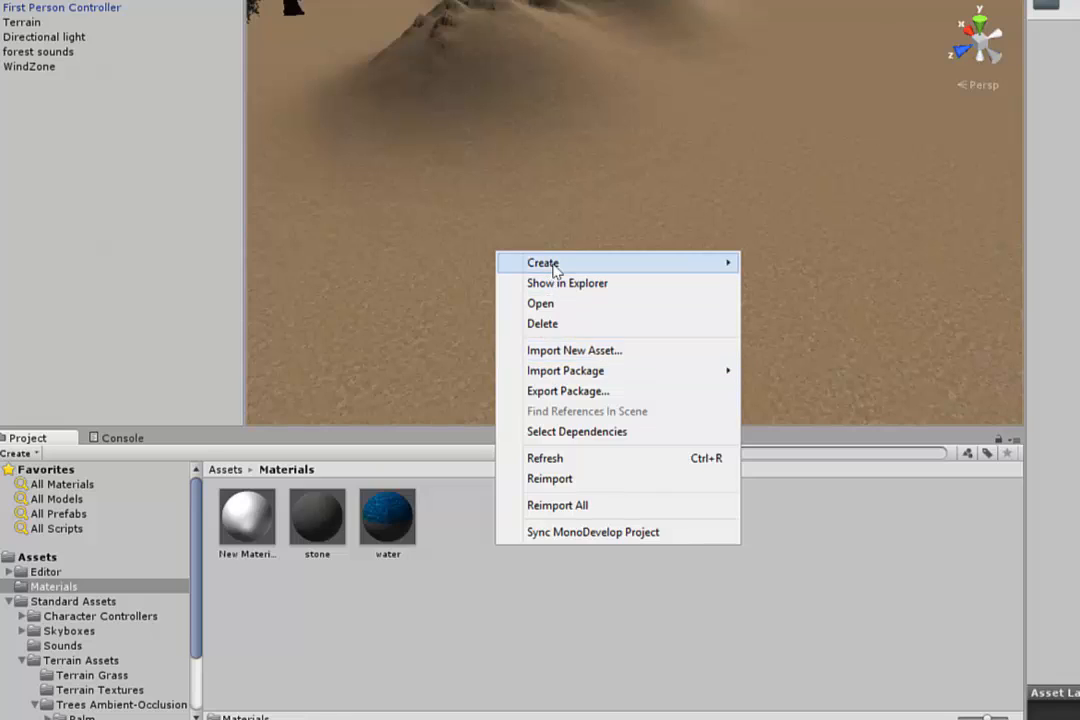
pyautogui.moveTo(552, 263)
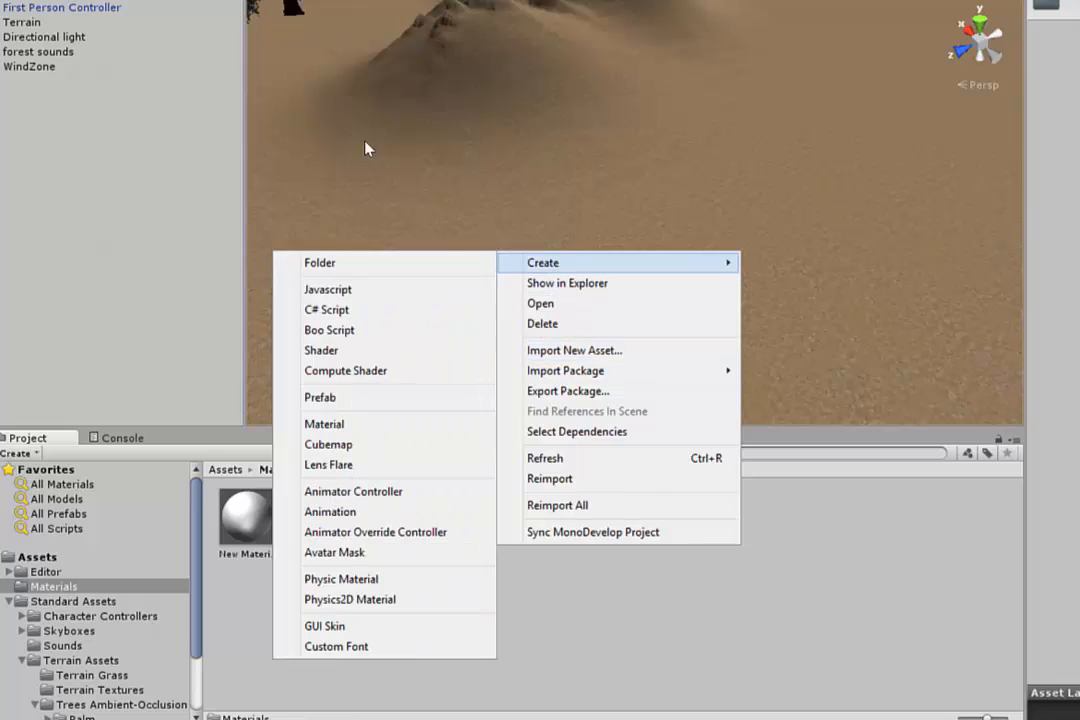
pyautogui.click(333, 425)
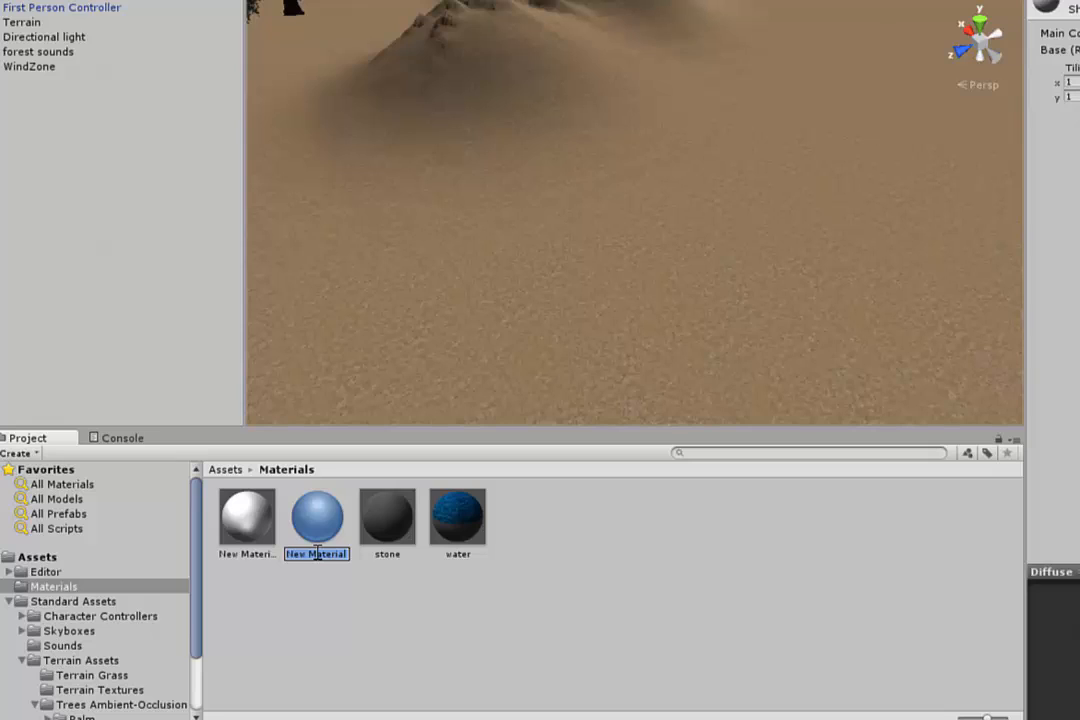
pyautogui.write('terr')
pyautogui.write('ainNormalMap')
pyautogui.press('Return')
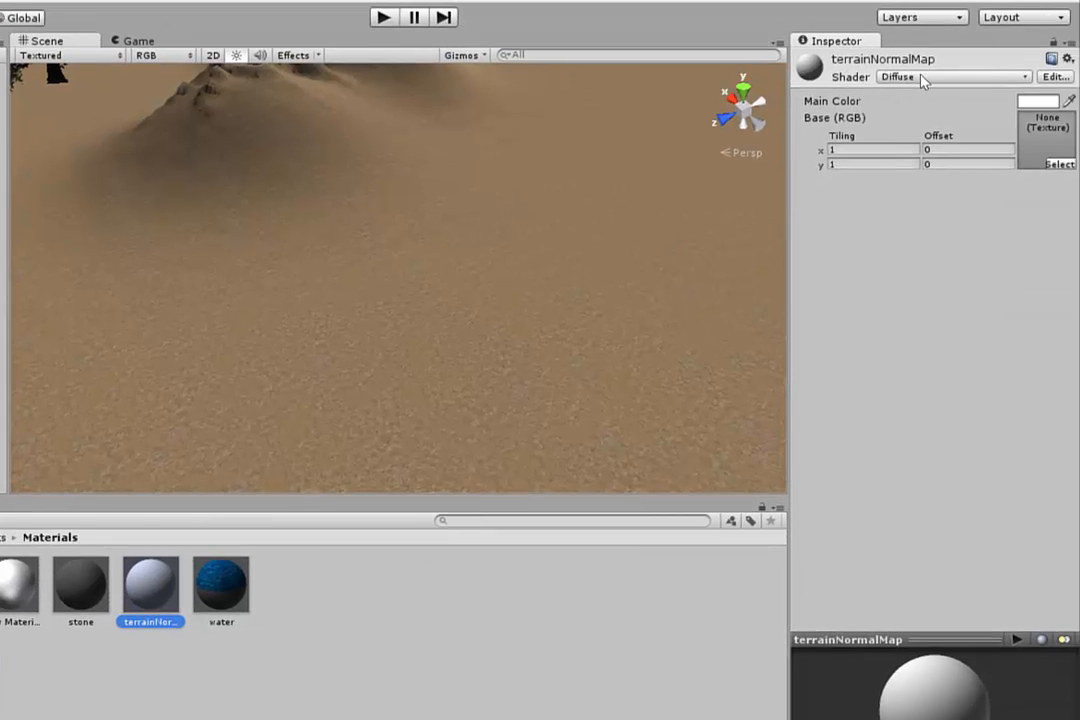
# - Switch the terrainNormalMap material's shader to Nature > Terrain > Bumped Specular
pyautogui.click(922, 78)
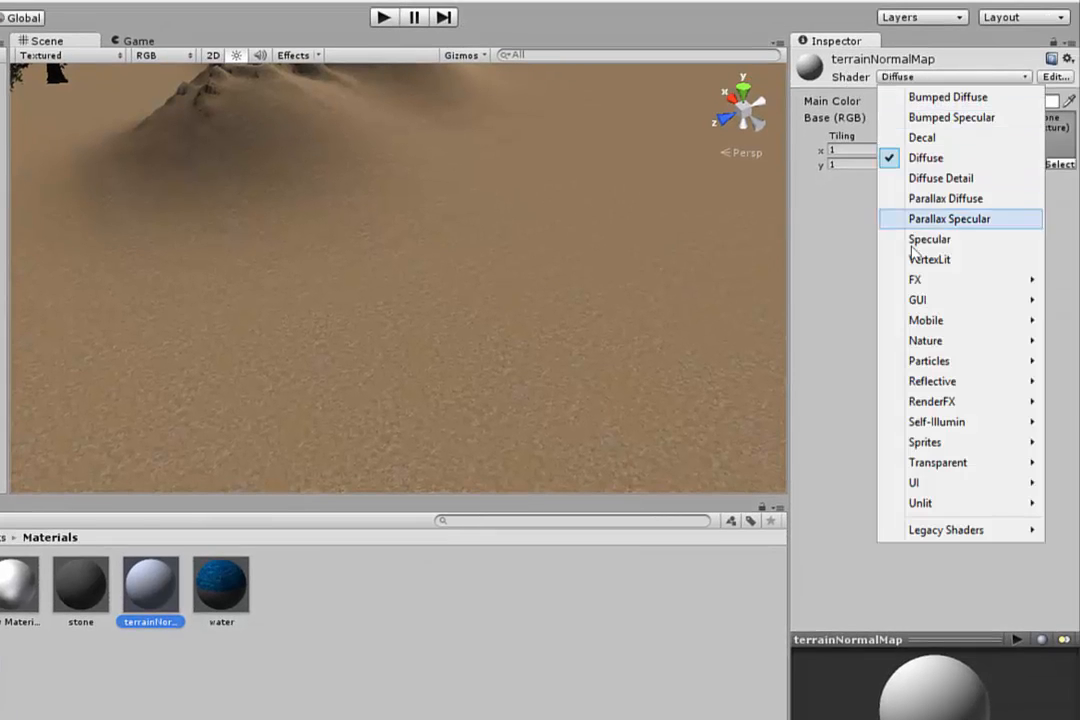
pyautogui.moveTo(937, 346)
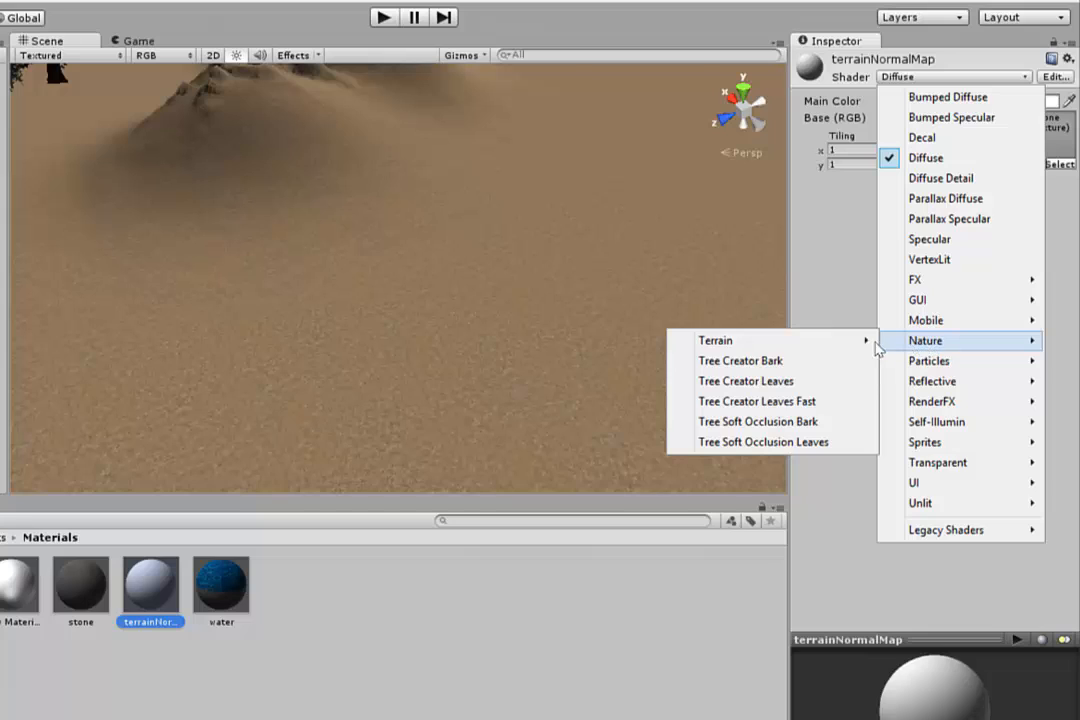
pyautogui.moveTo(752, 345)
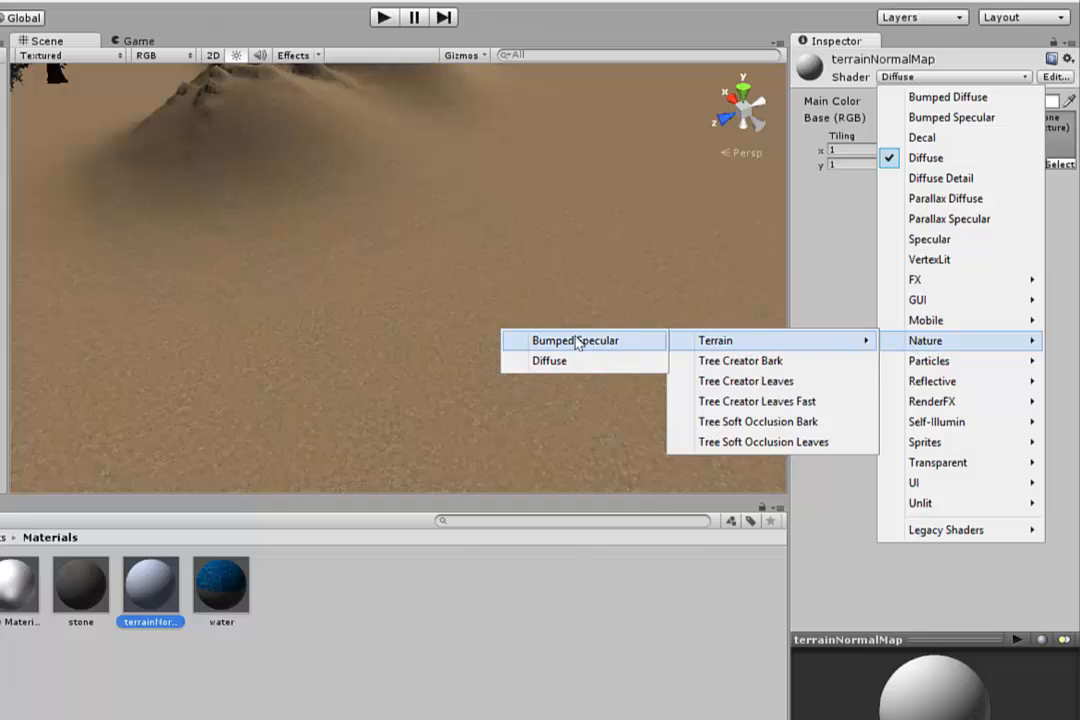
pyautogui.click(578, 341)
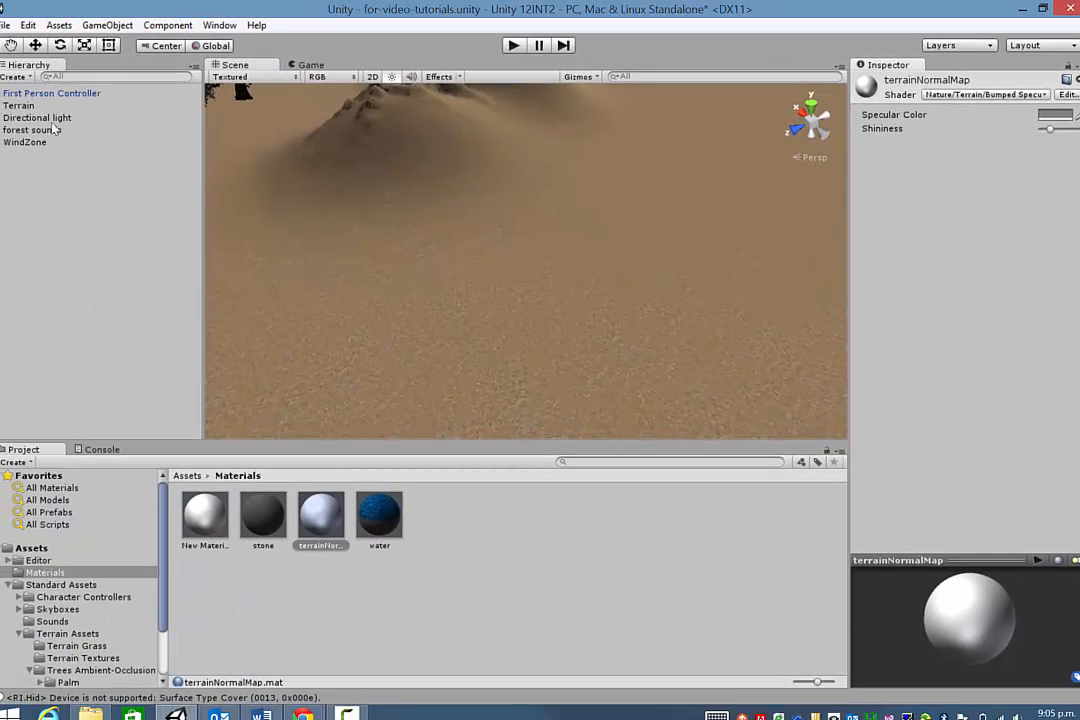
# - Set terrainNormalMap as the Terrain's material in Terrain Settings and view the bumpy dirt
pyautogui.click(20, 106)
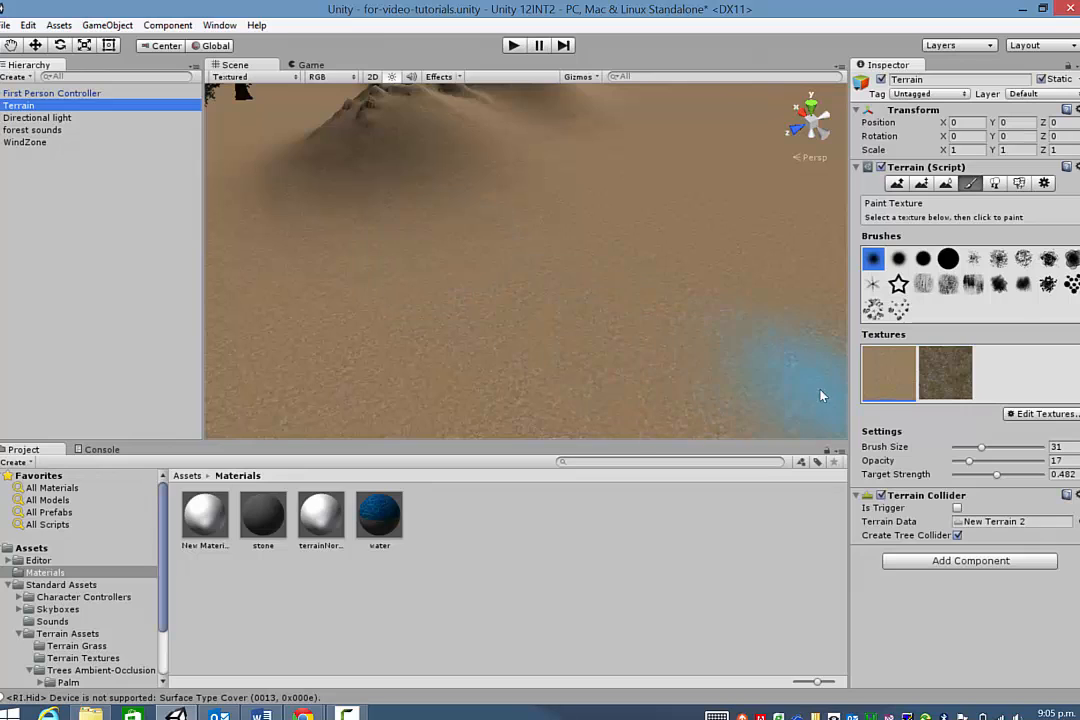
pyautogui.click(1045, 183)
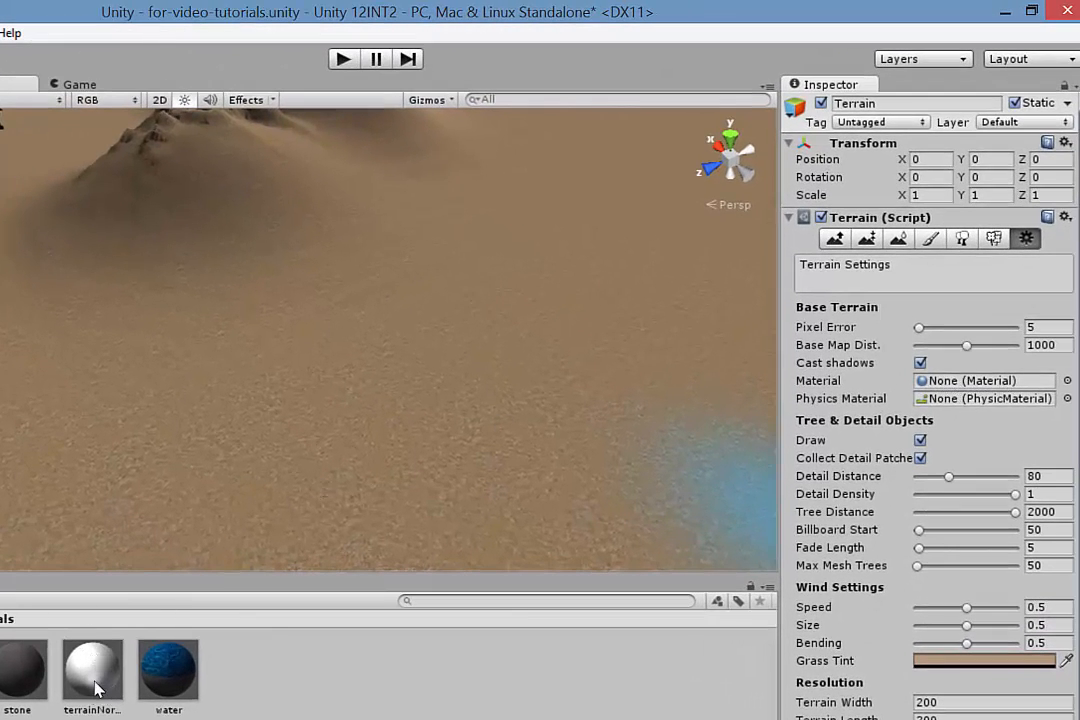
pyautogui.moveTo(96, 676); pyautogui.dragTo(944, 388)
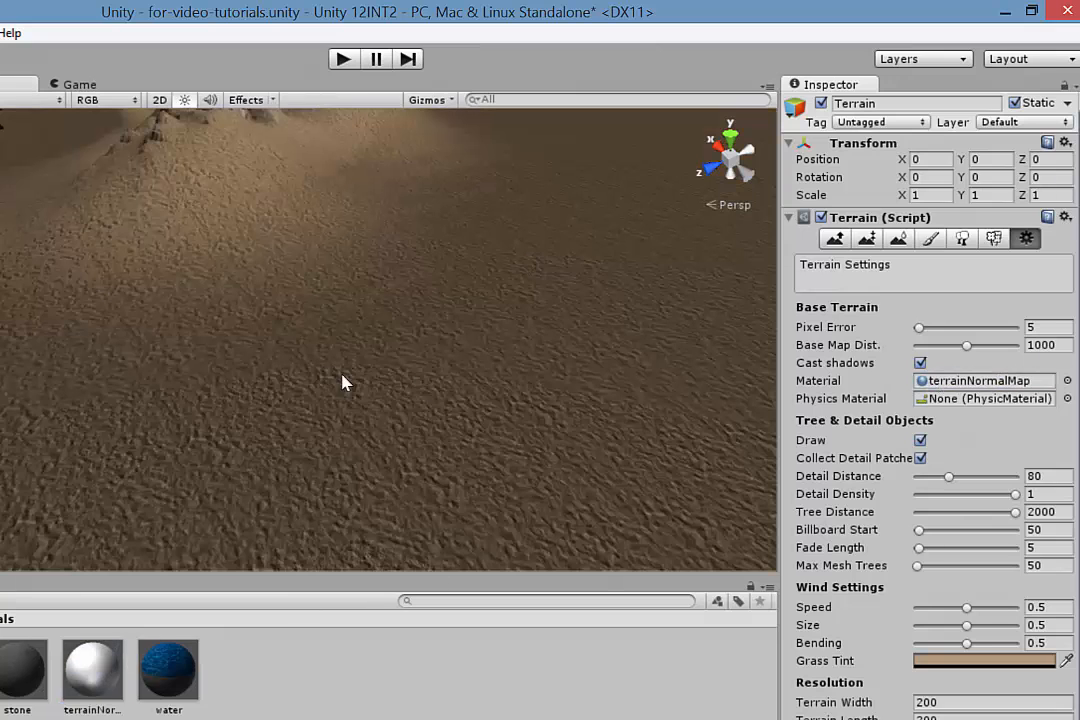
pyautogui.scroll(7, 434, 453)
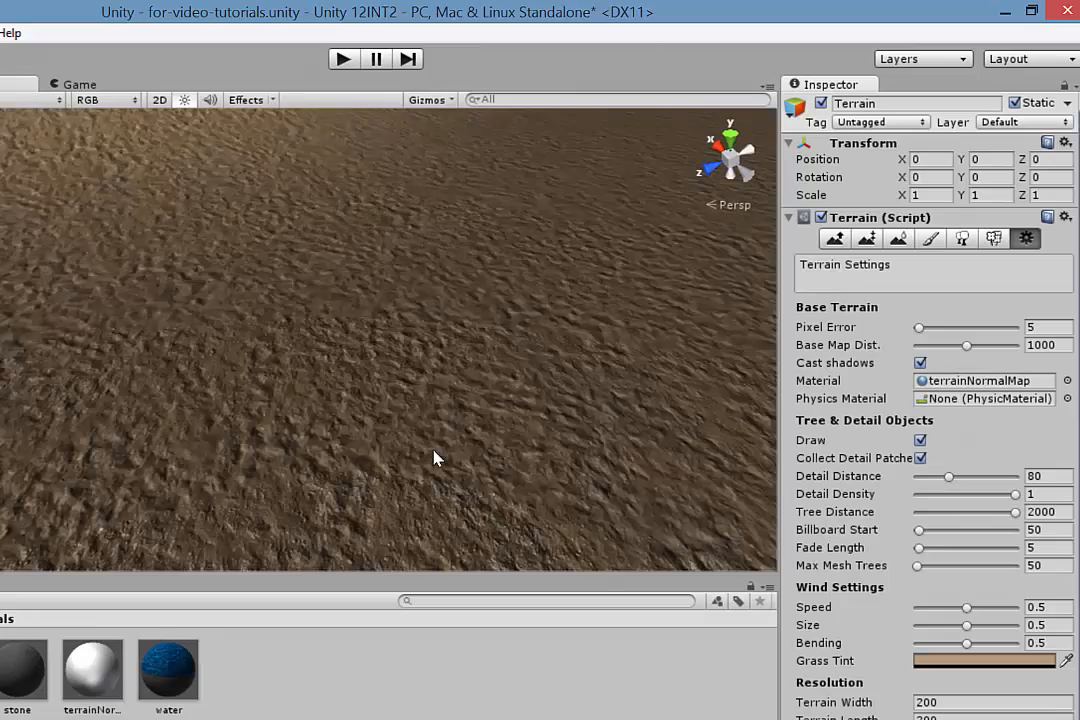
pyautogui.moveTo(393, 445)
pyautogui.mouseDown(button='middle')
pyautogui.moveTo(393, 424)
pyautogui.moveTo(391, 439)
pyautogui.mouseUp(button='middle')
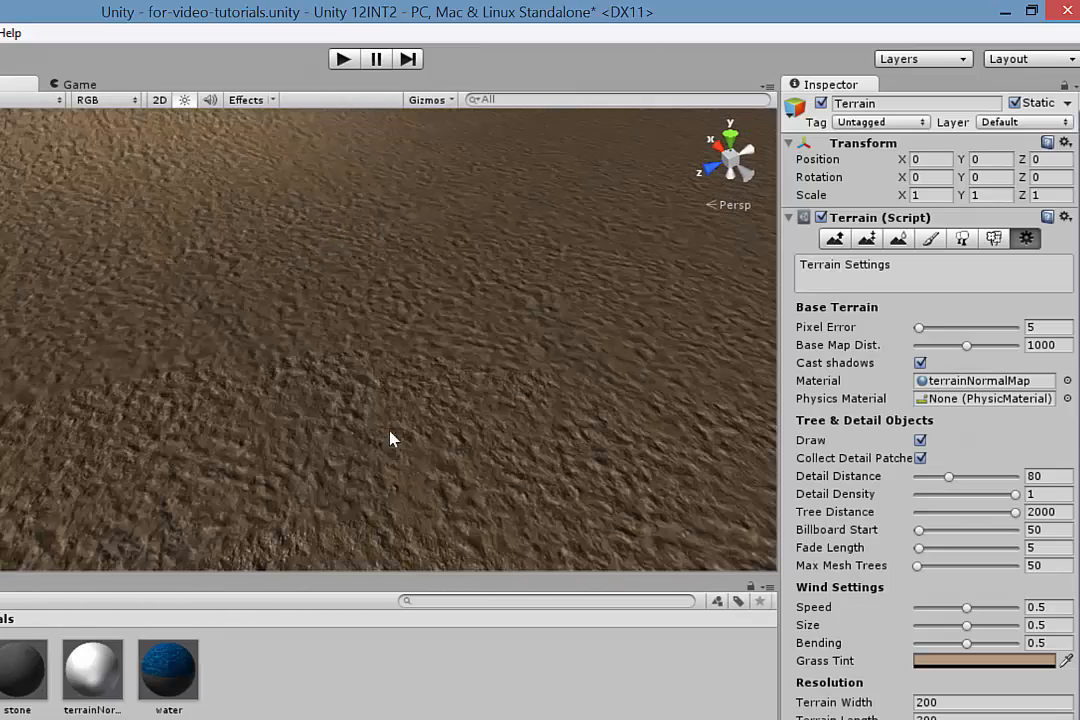
pyautogui.click(342, 58)
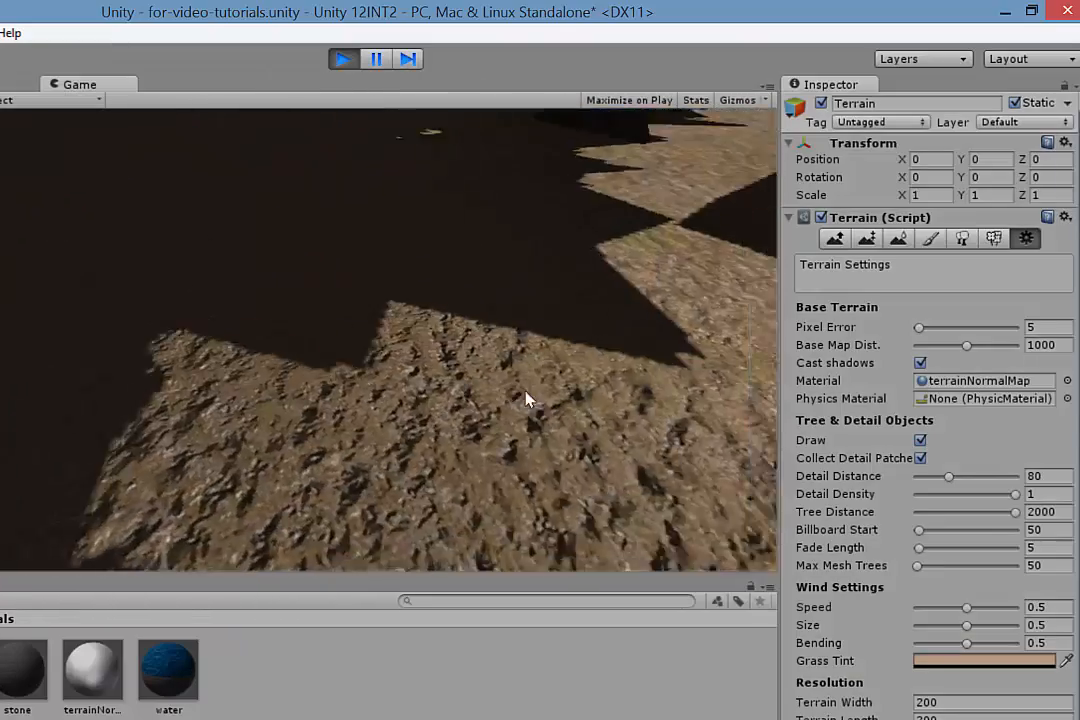
pyautogui.press('w')
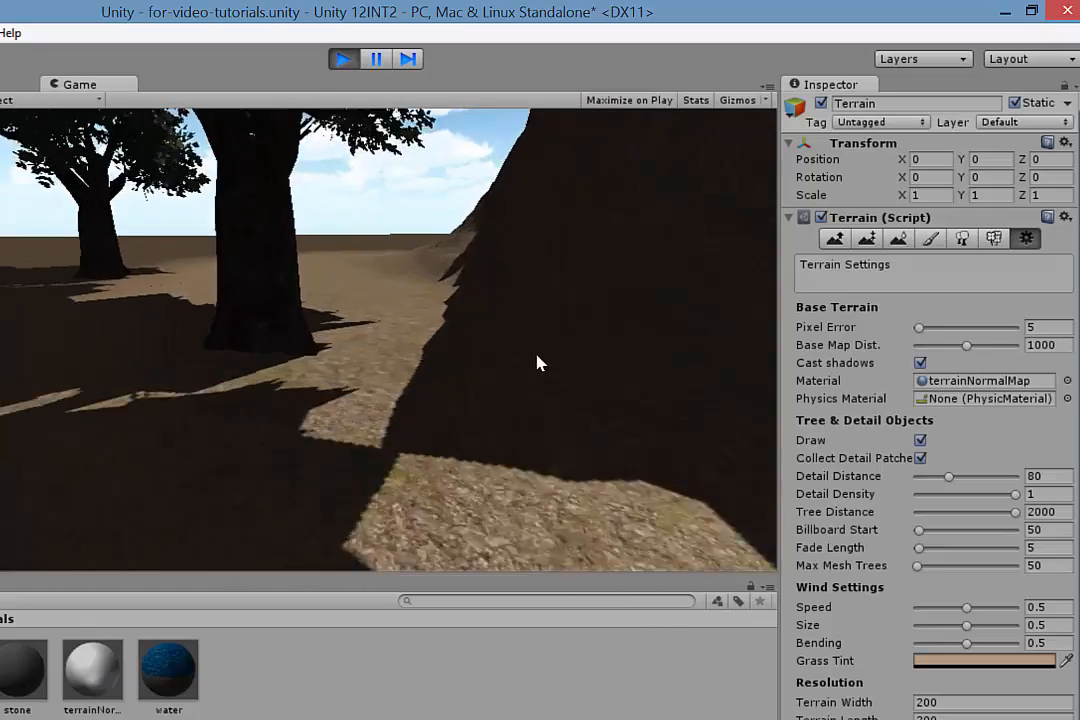
pyautogui.press('w')
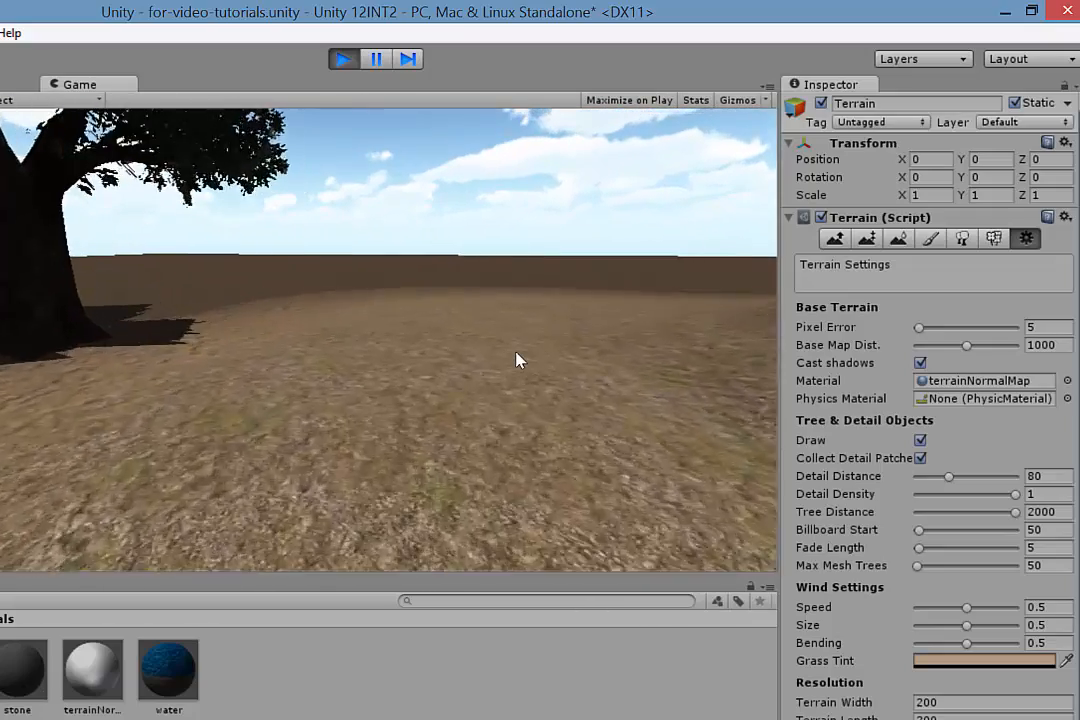
pyautogui.press('w')
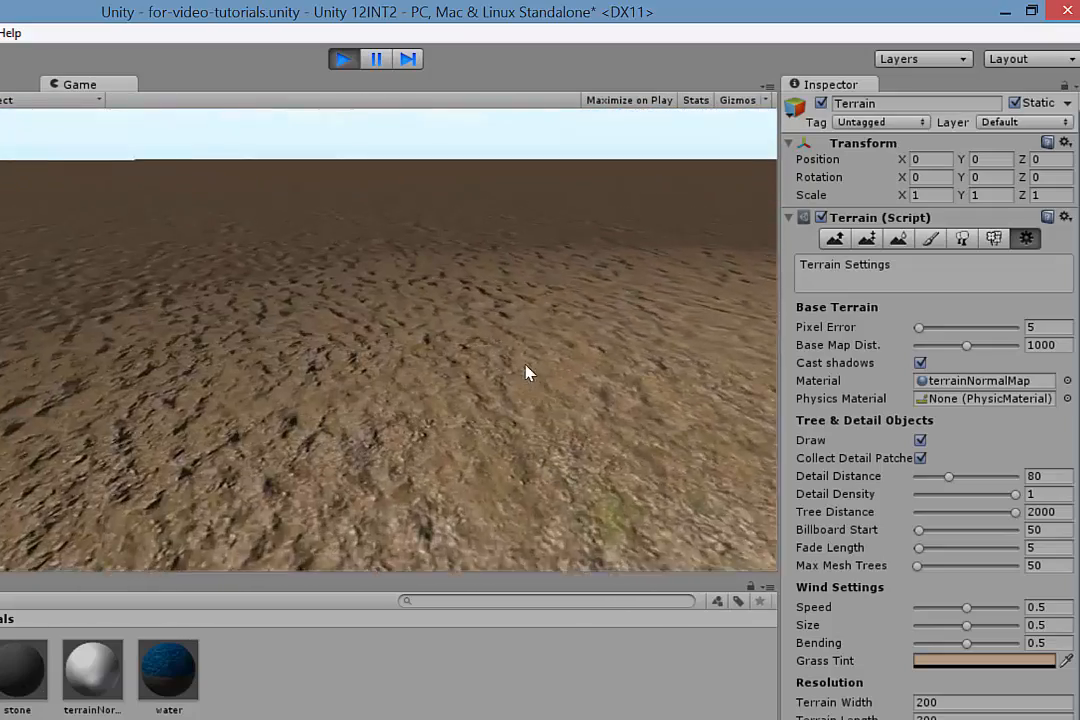
pyautogui.press('w')
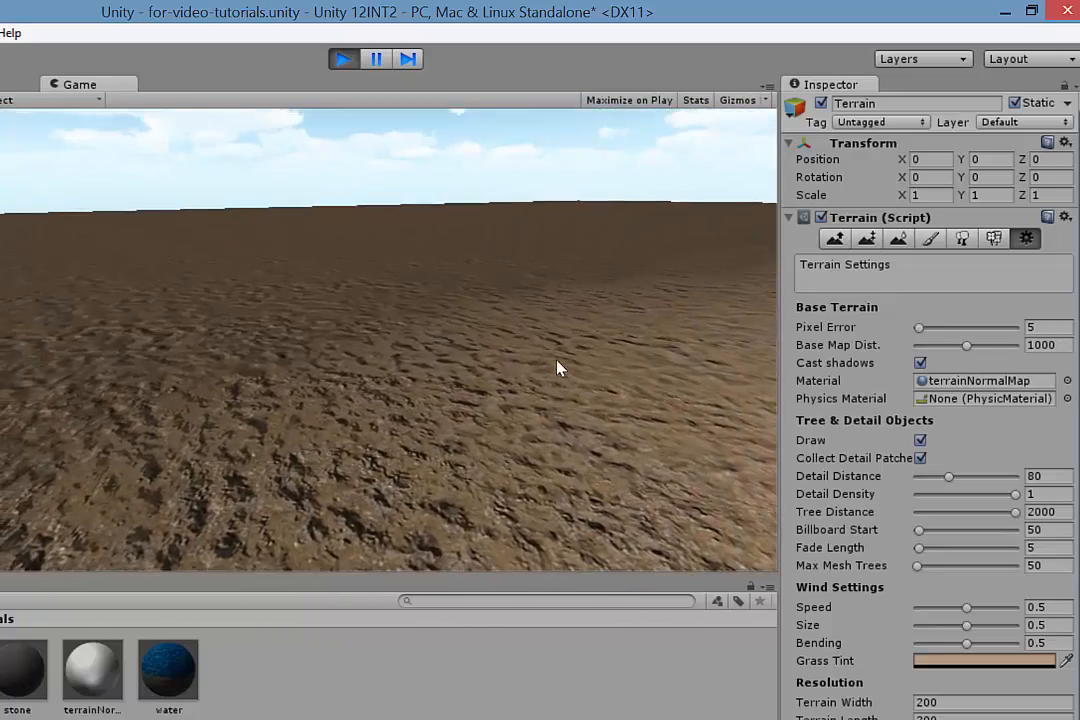
pyautogui.press('w')
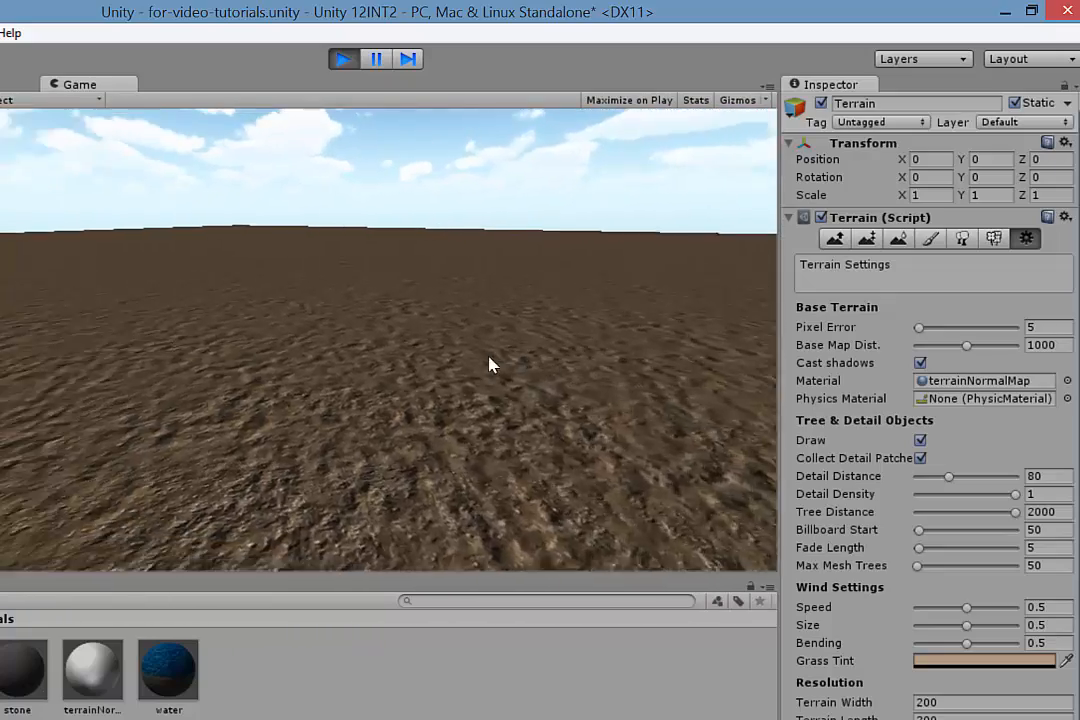
pyautogui.press('w')
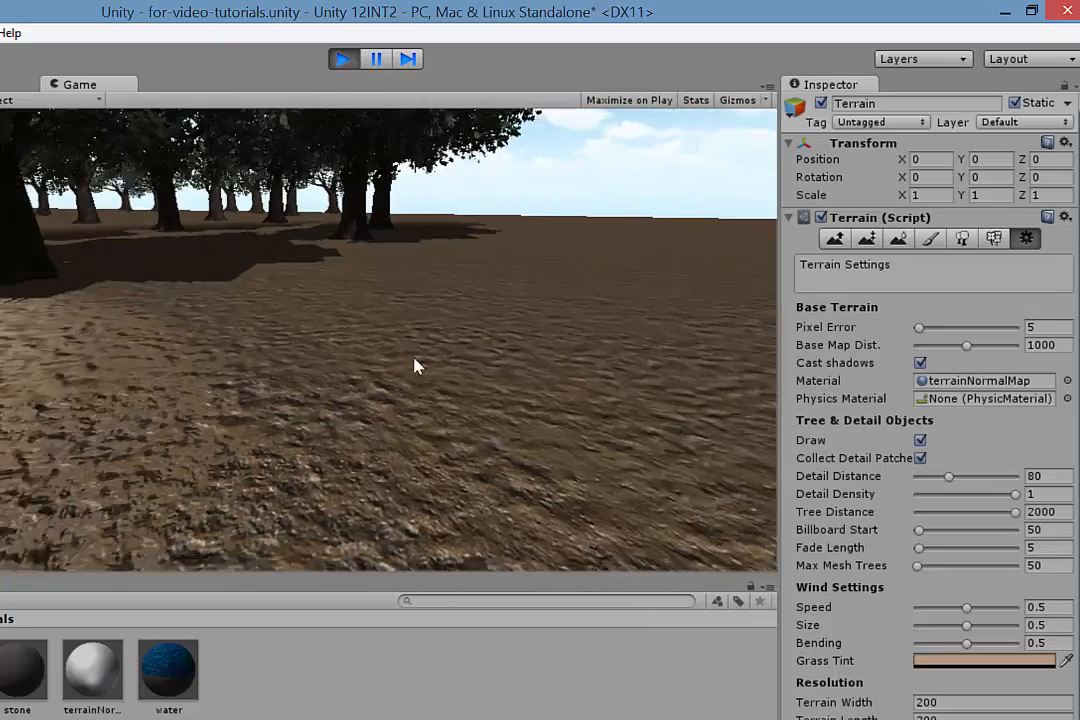
pyautogui.press('w')
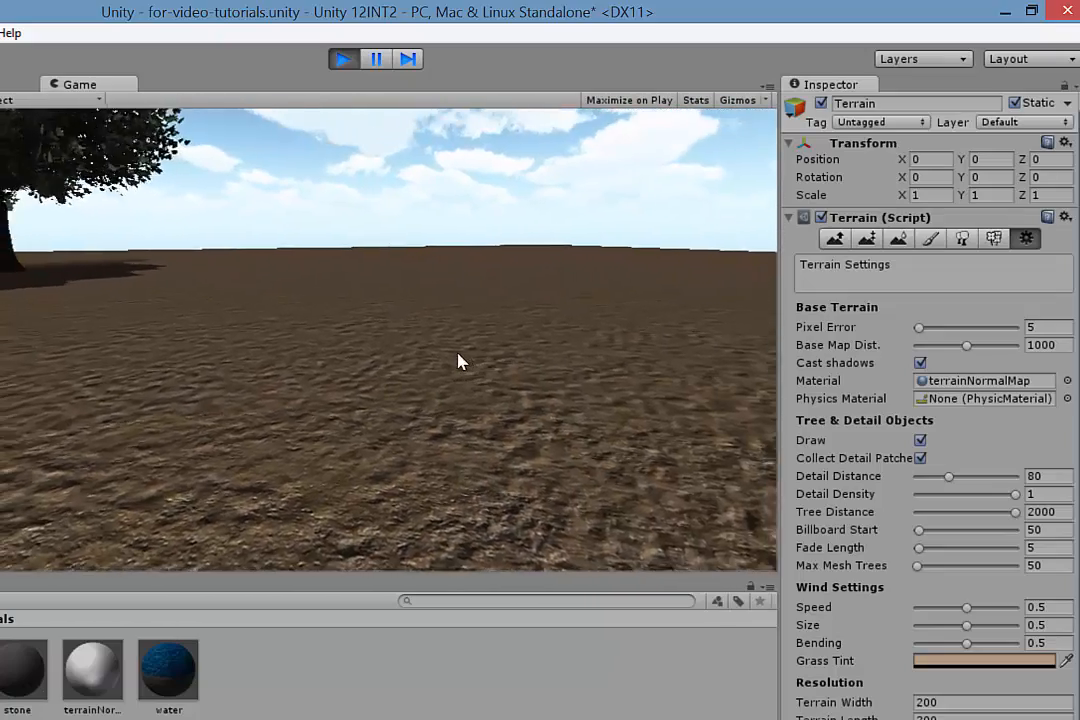
pyautogui.press('w')
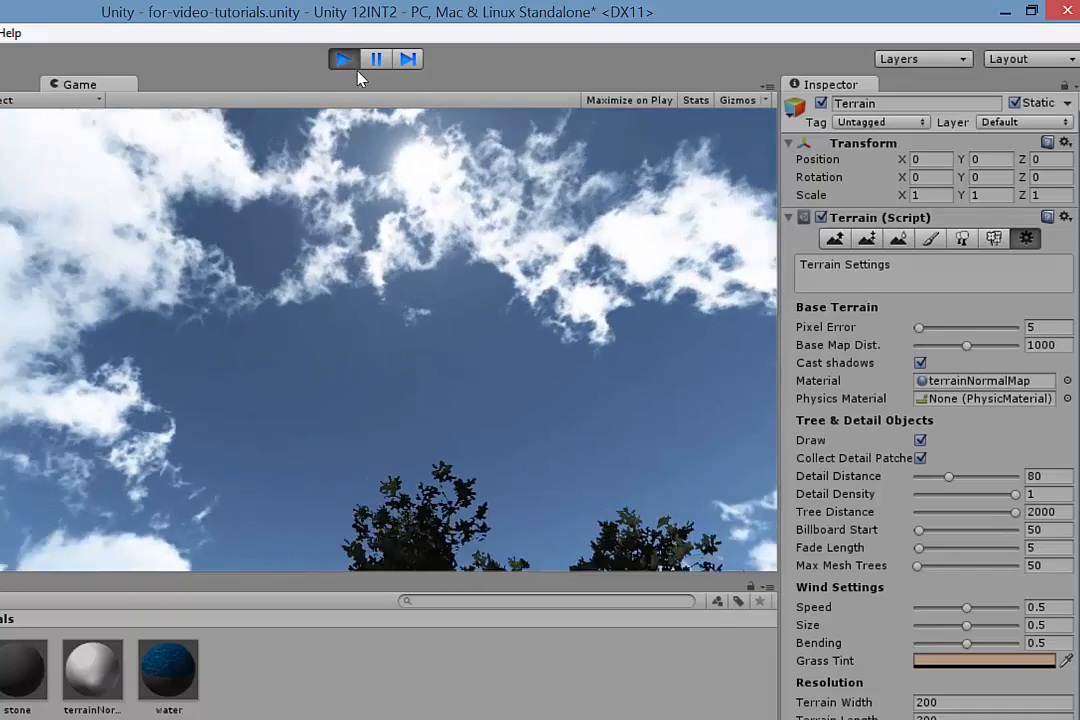
pyautogui.click(344, 60)
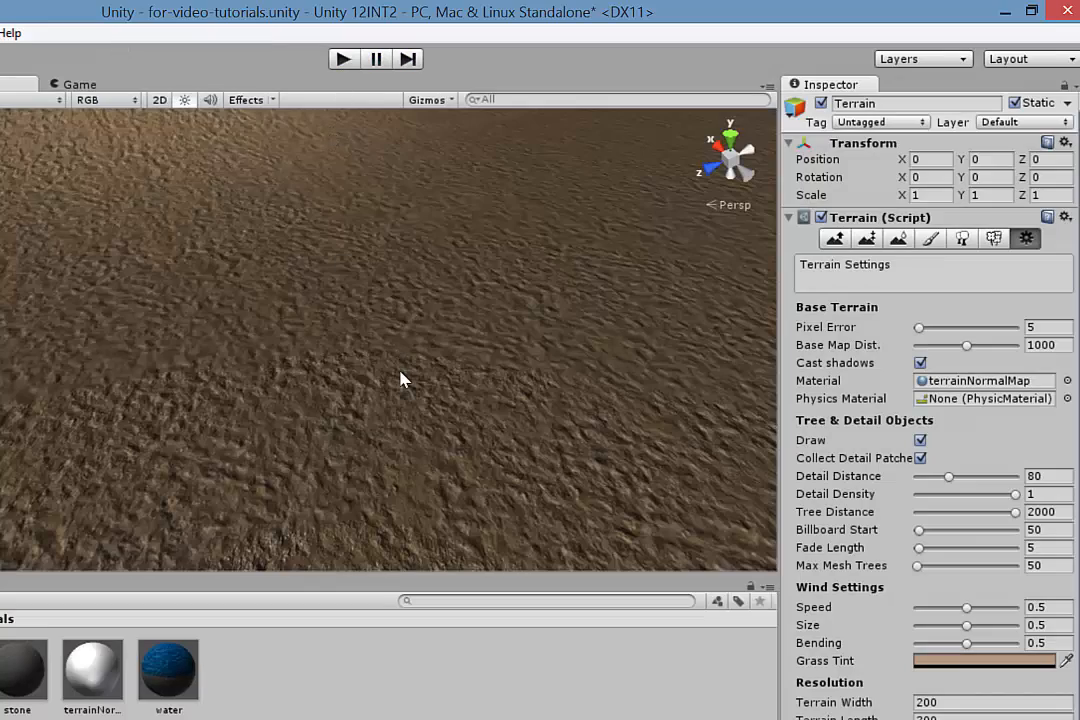
pyautogui.scroll(3, 389, 380)
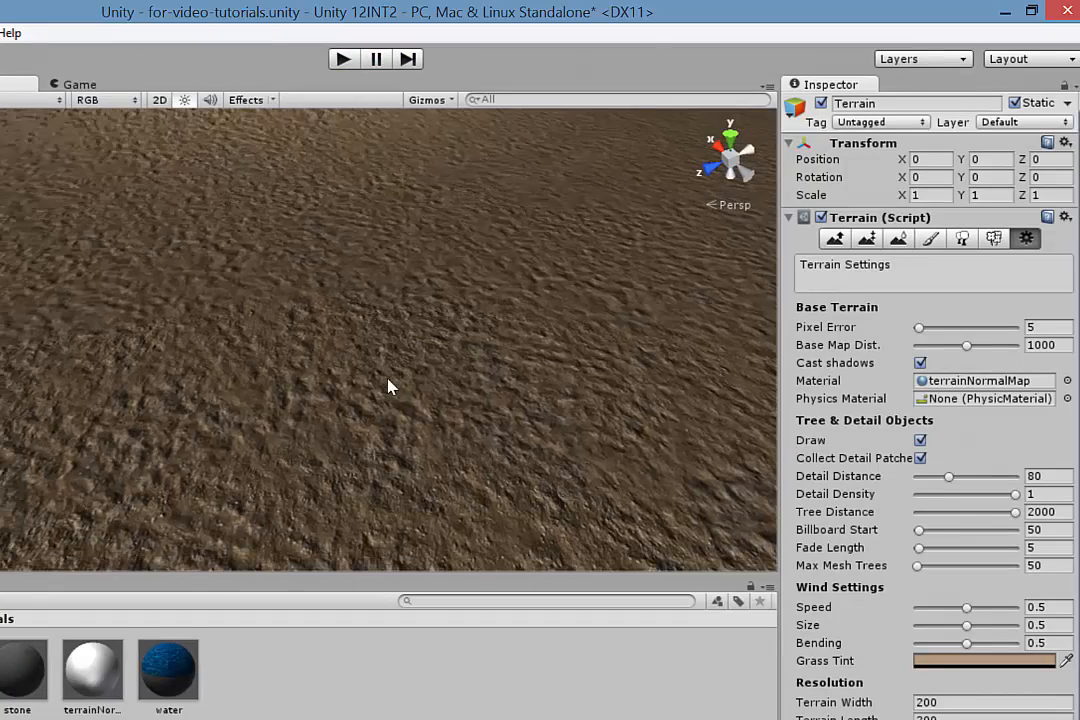